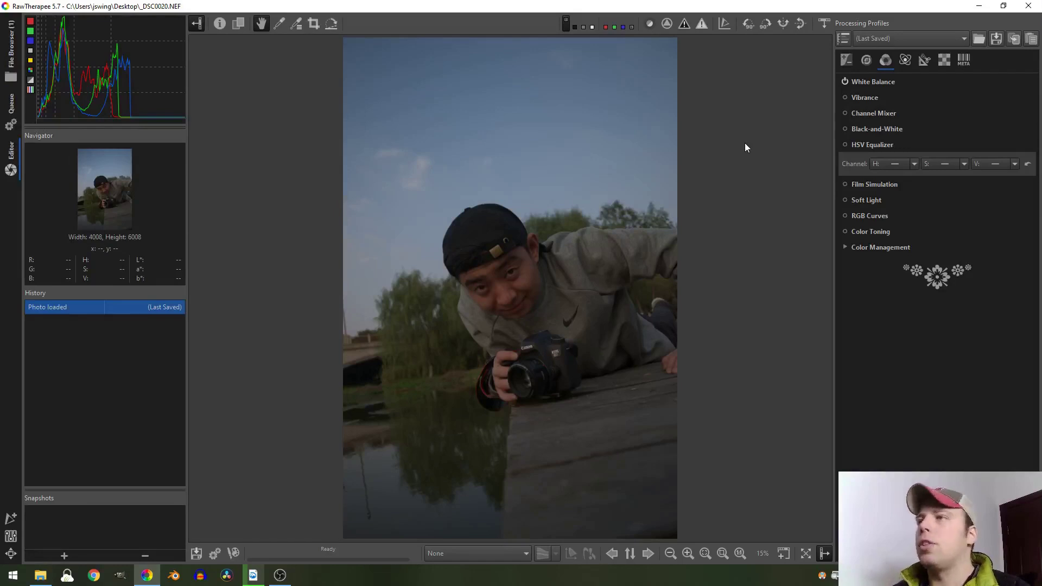
Set Exposure compensation to 1.54 and raise the Black level to 459
left_click(844, 64)
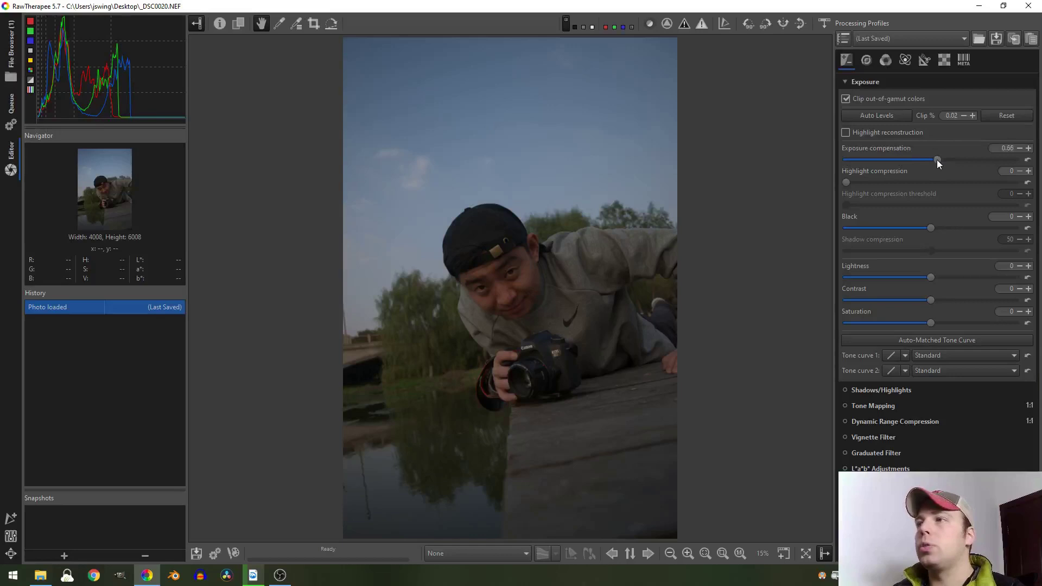
left_click_drag(937, 159, 944, 161)
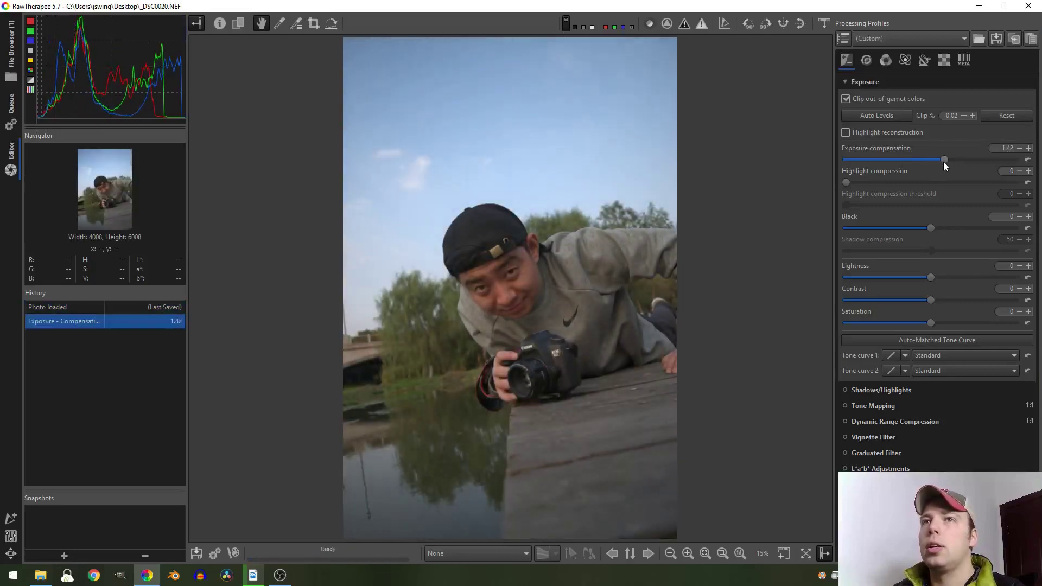
left_click_drag(944, 162, 944, 161)
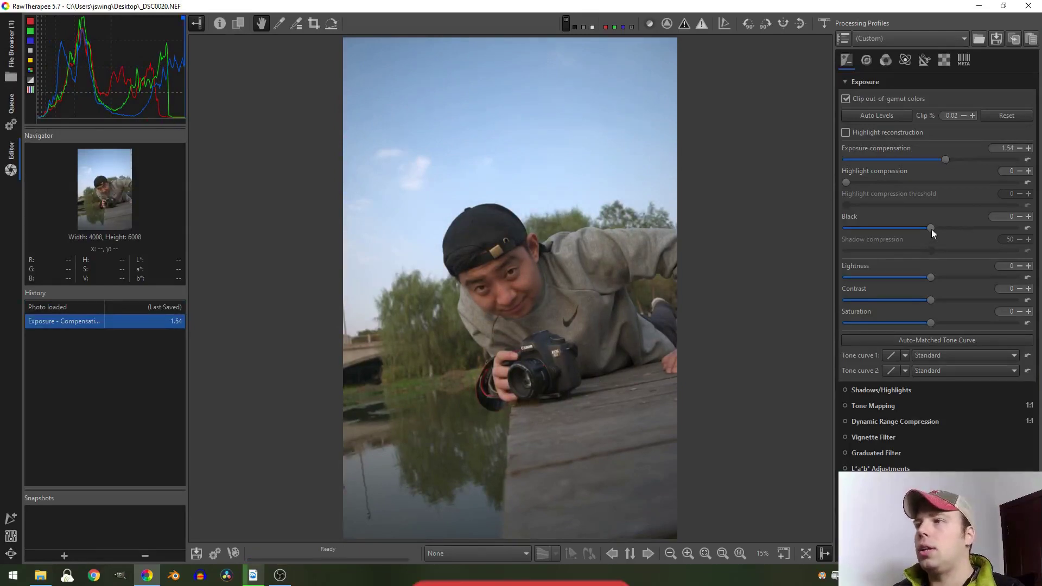
left_click_drag(932, 228, 936, 229)
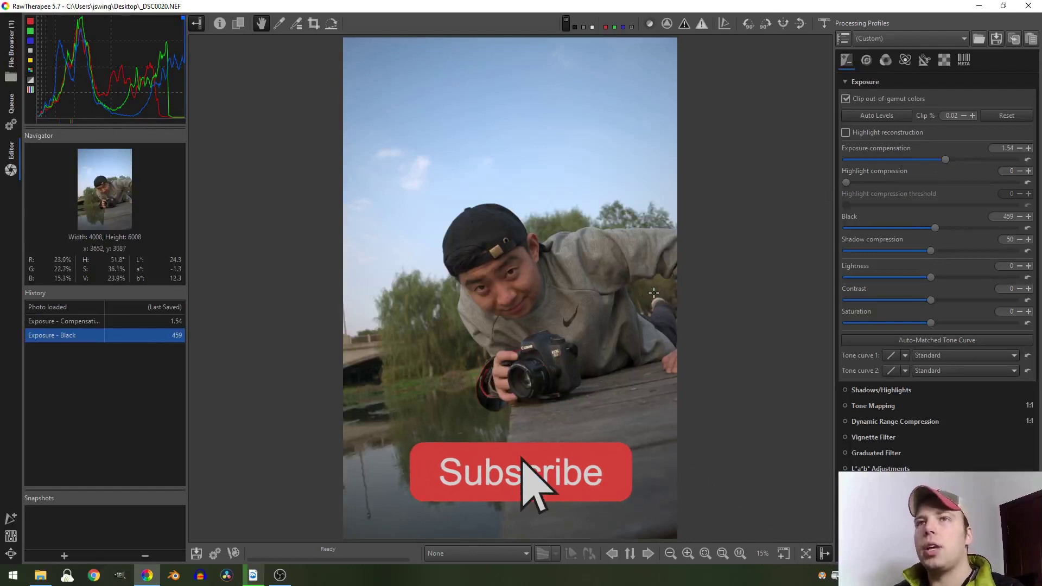
Enable Crop with a locked 4:5 ratio and move the crop frame lower on the image
left_click(886, 60)
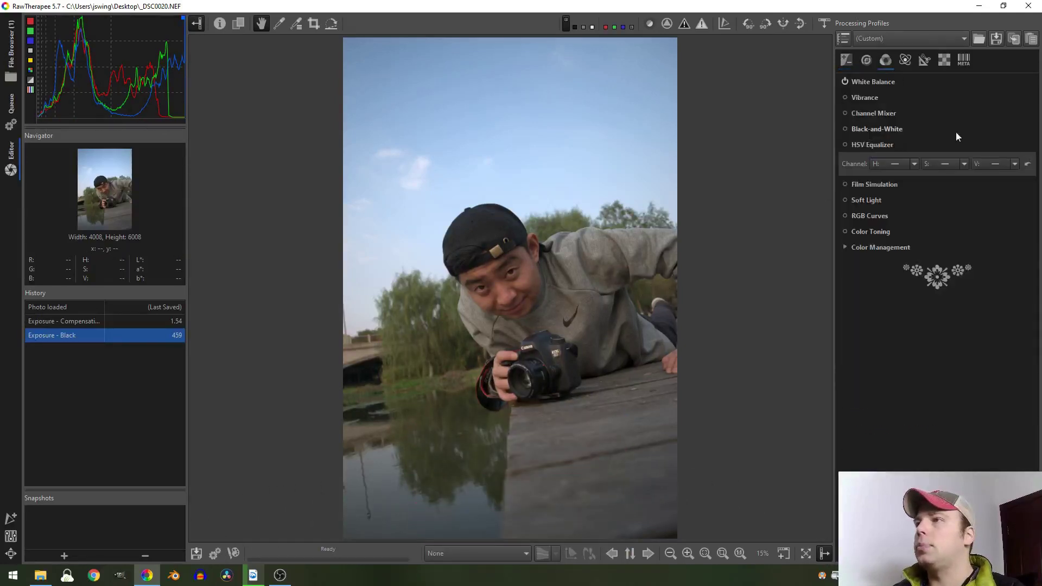
left_click(910, 58)
left_click(925, 61)
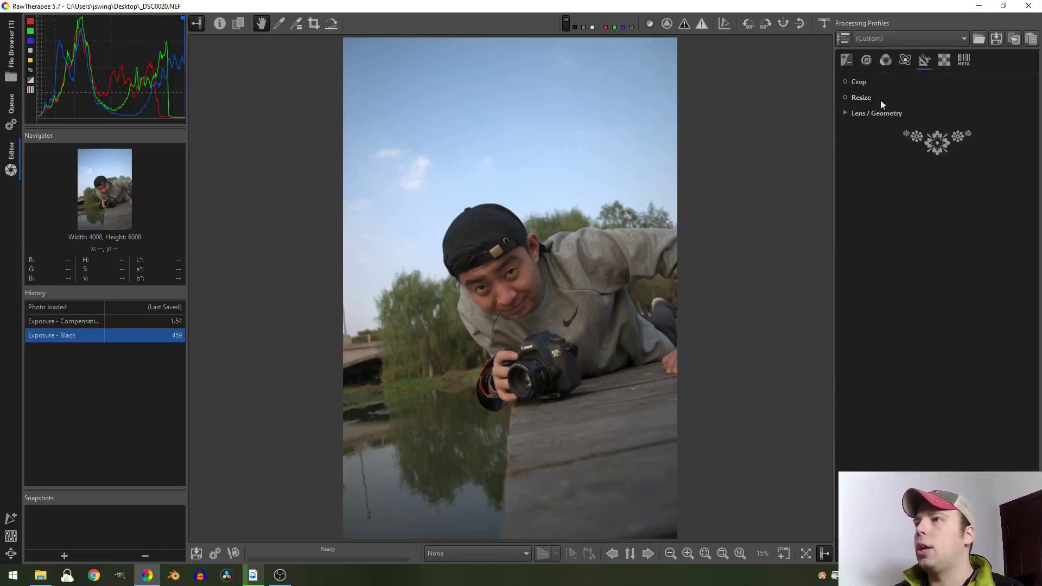
left_click(846, 81)
left_click(857, 83)
left_click(926, 139)
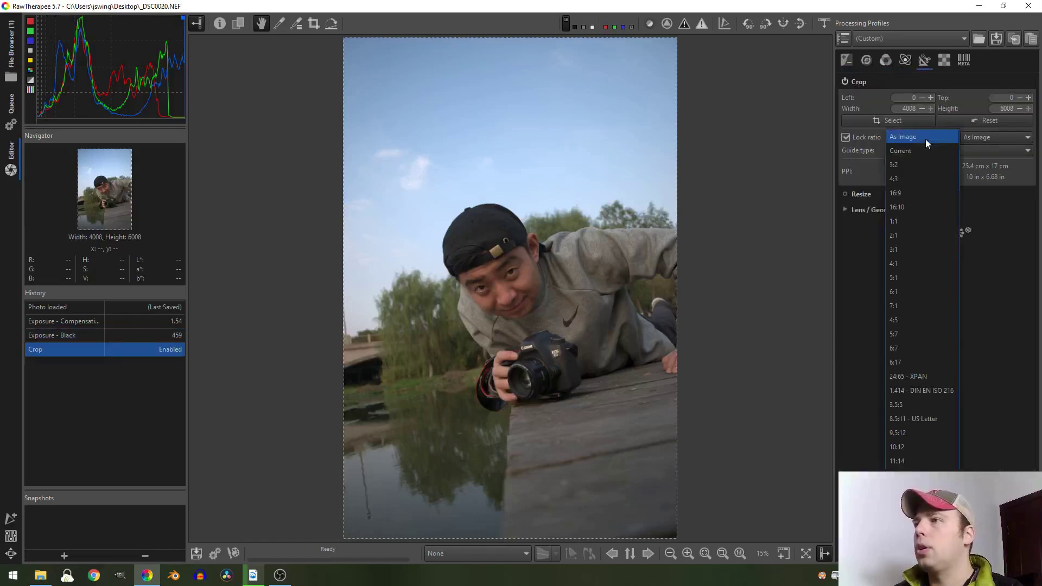
left_click(912, 320)
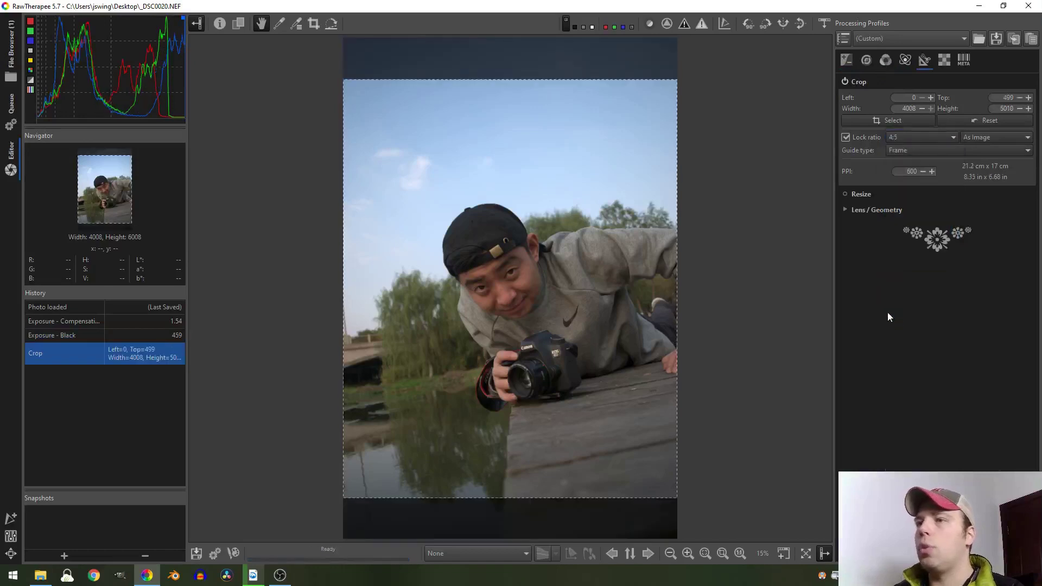
left_click_drag(619, 364, 628, 368)
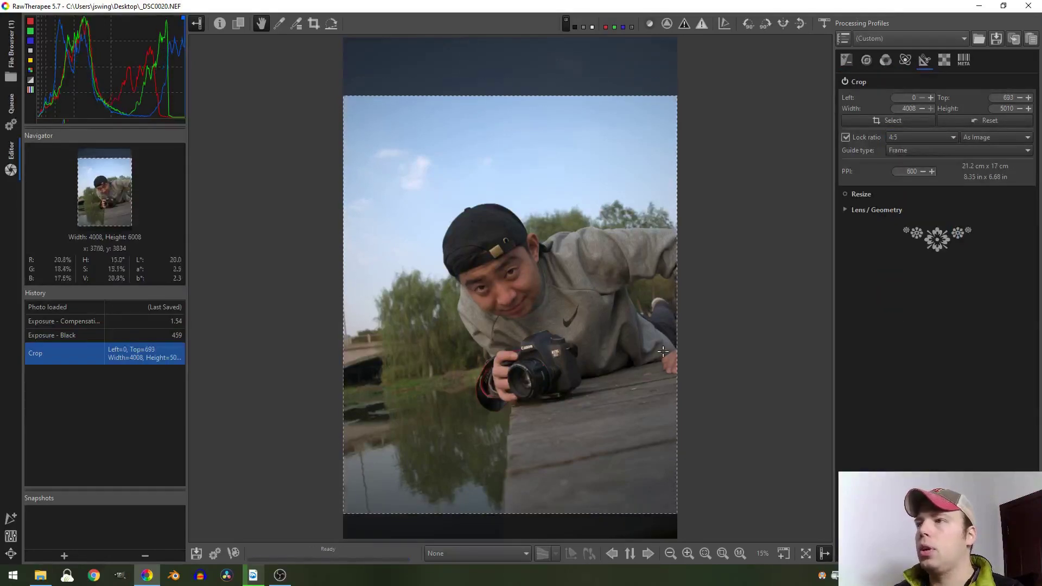
Apply the automatically selected lens profile and rotate the image by 2.25 degrees
left_click(864, 210)
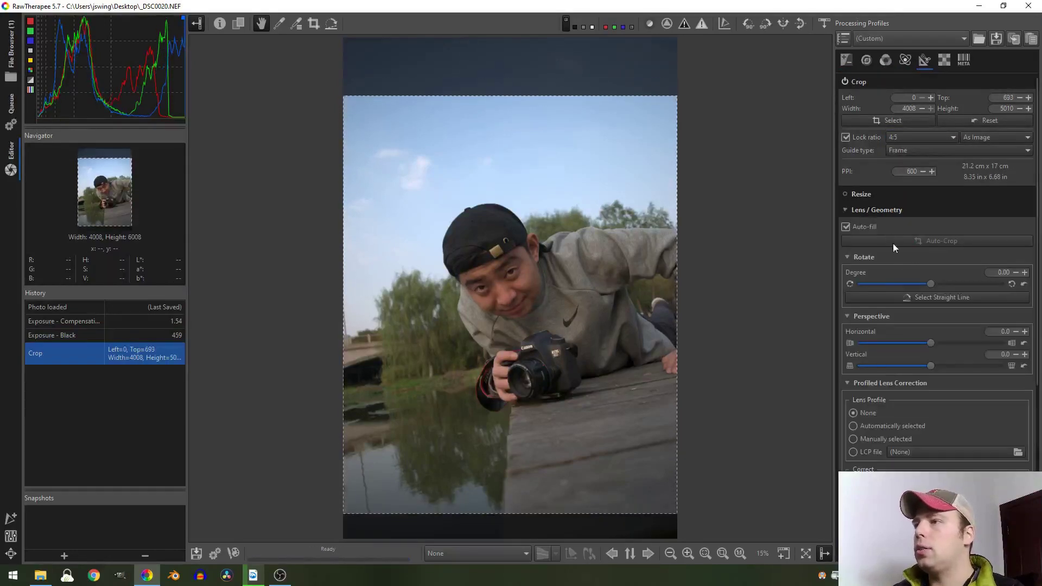
scroll(896, 269, "down", 5)
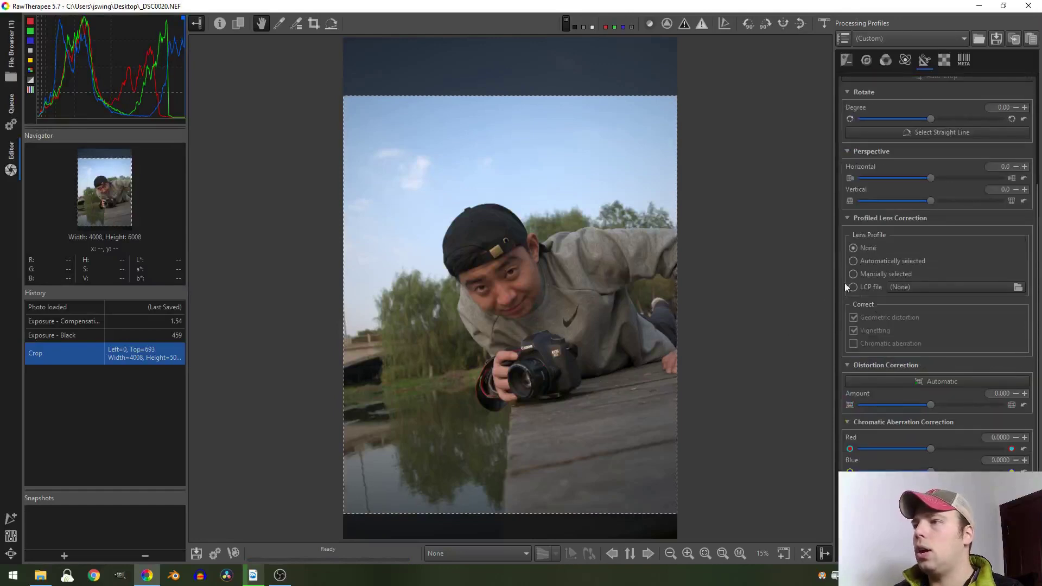
left_click(853, 262)
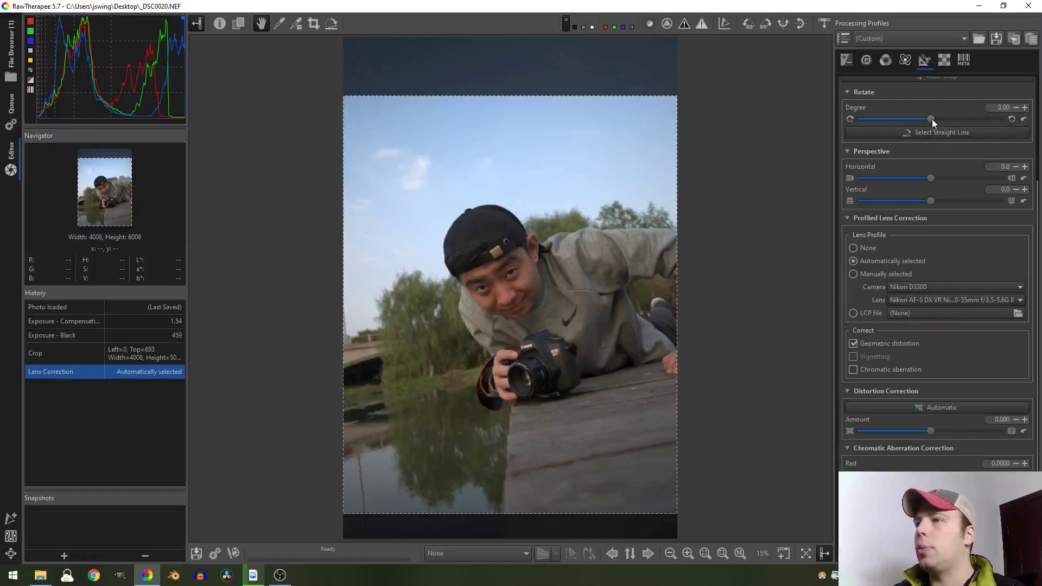
left_click_drag(932, 119, 939, 119)
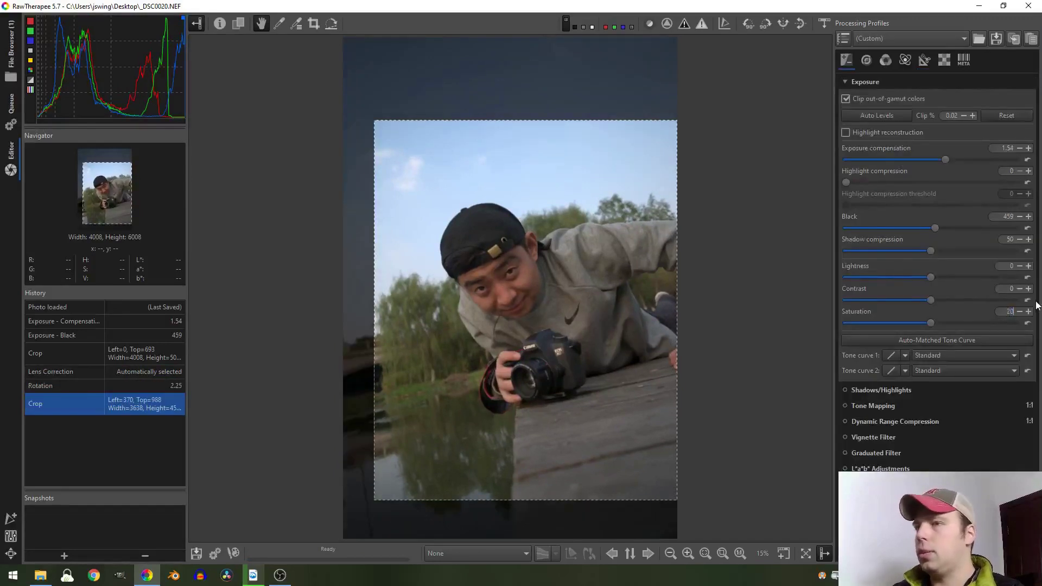
key("Return")
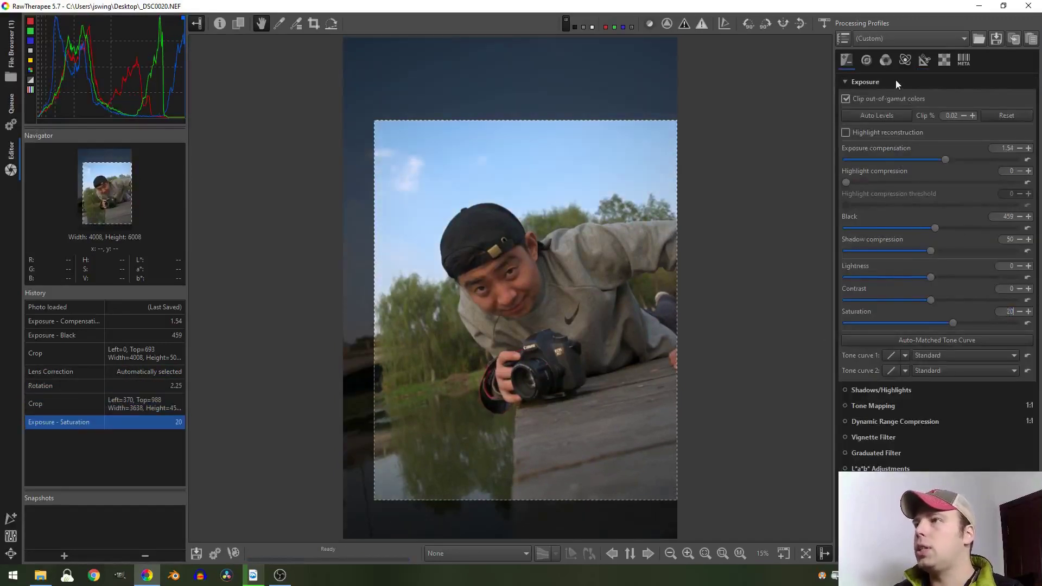
On the Detail tab, enable Sharpening and Local Contrast
left_click(867, 60)
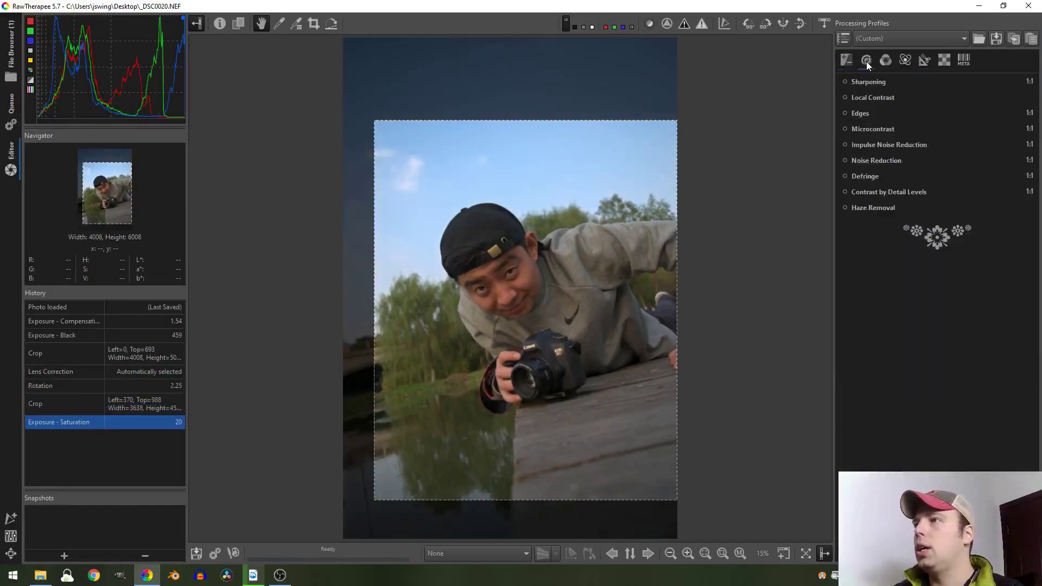
left_click(845, 81)
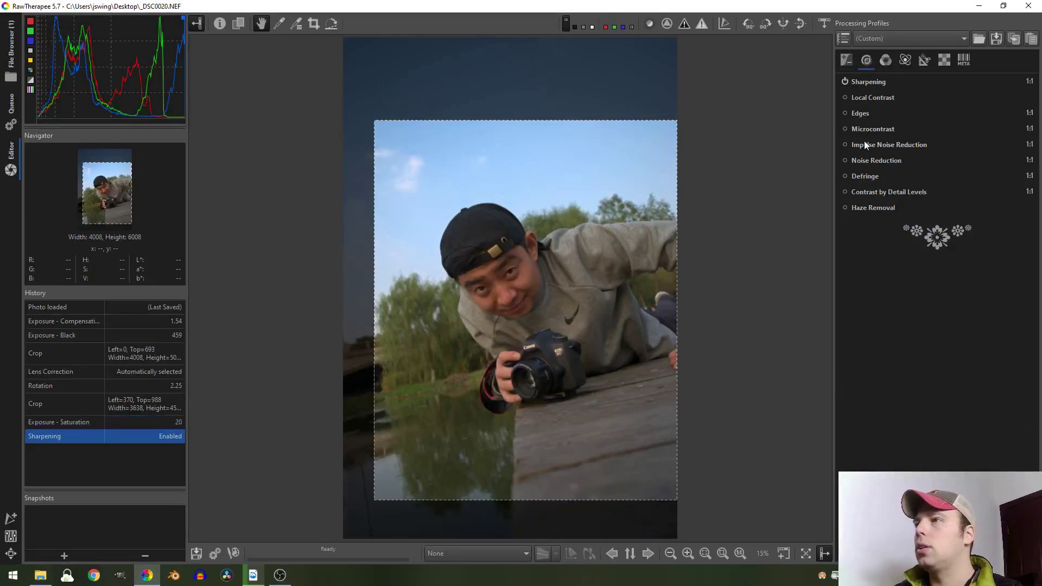
left_click(846, 193)
left_click(845, 192)
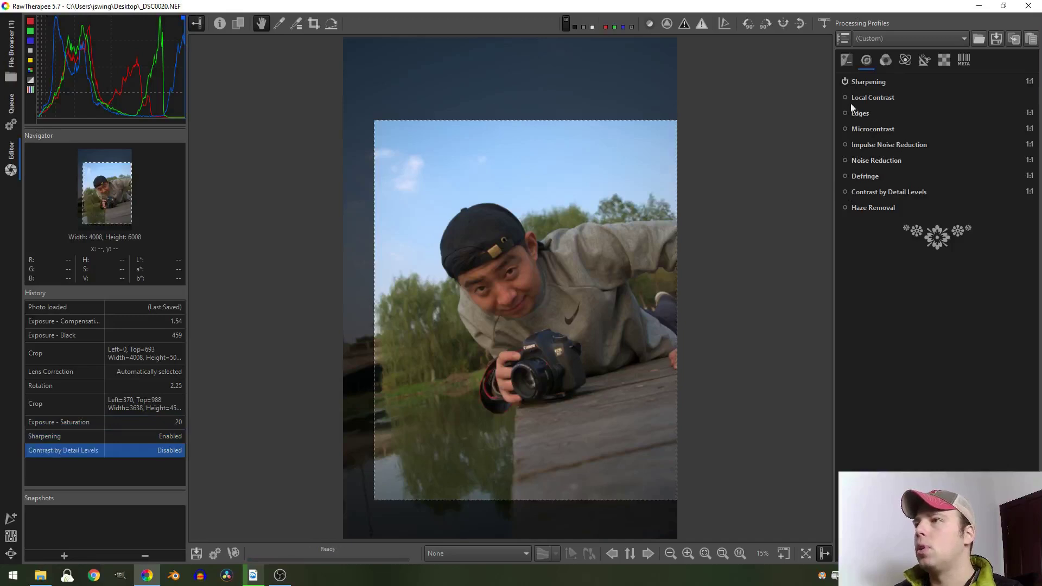
left_click(845, 97)
left_click(875, 97)
left_click(874, 97)
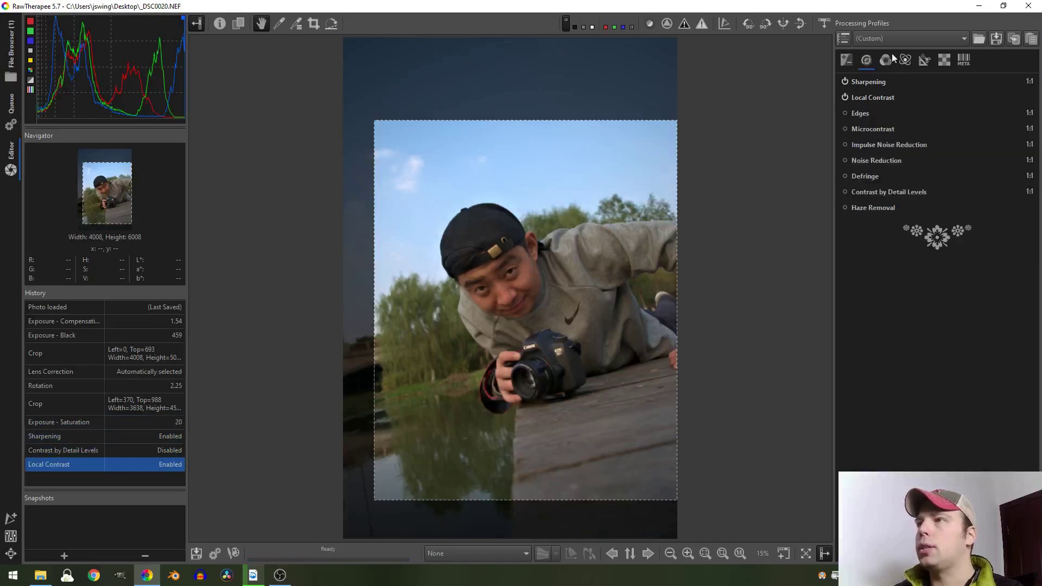
Enable Vibrance with Protect skin-tones checked and Pastel Tones set to 20
left_click(887, 60)
left_click(845, 98)
left_click(872, 97)
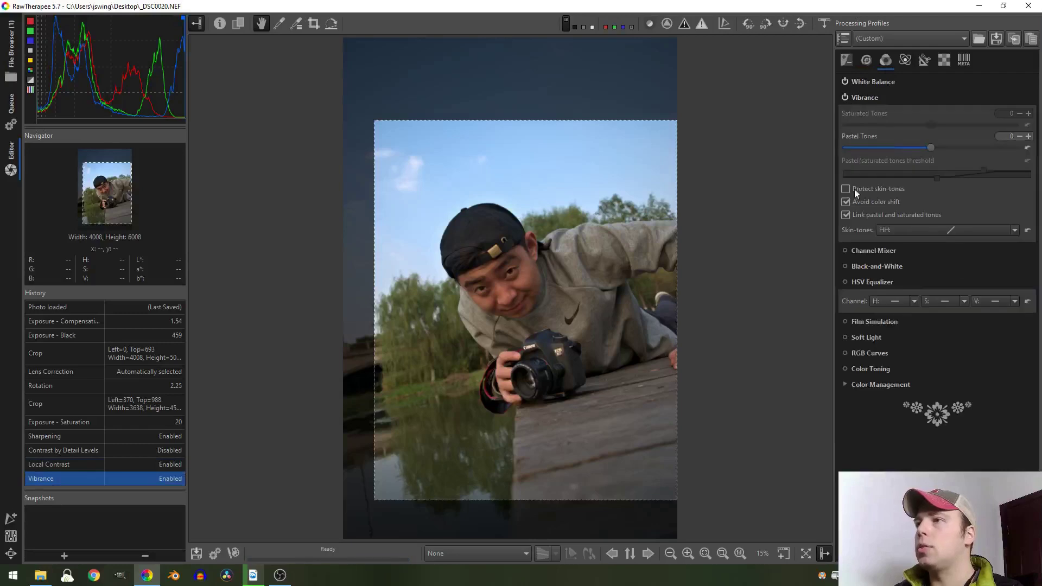
left_click(846, 189)
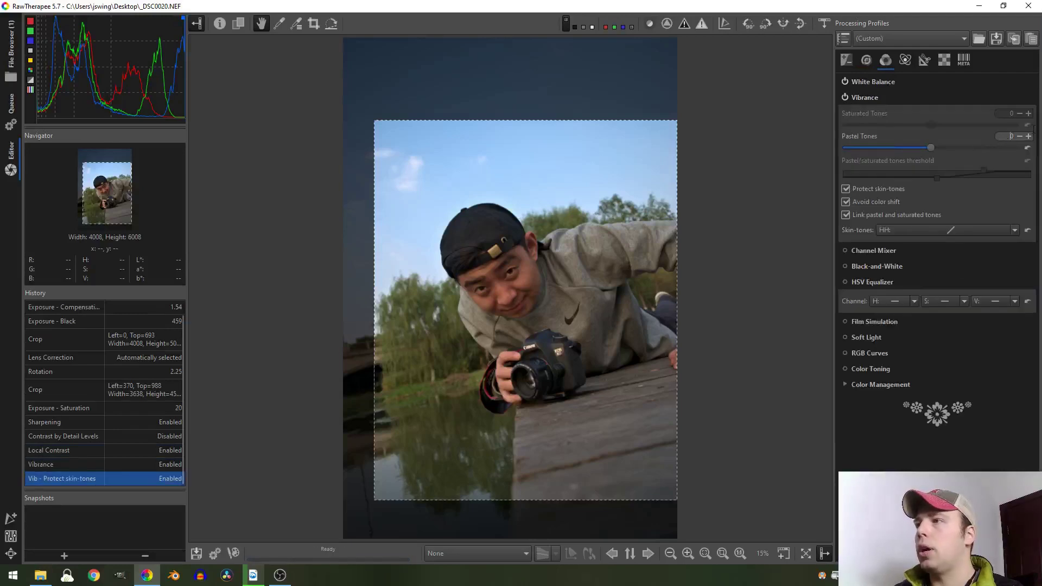
type("100")
key("Return")
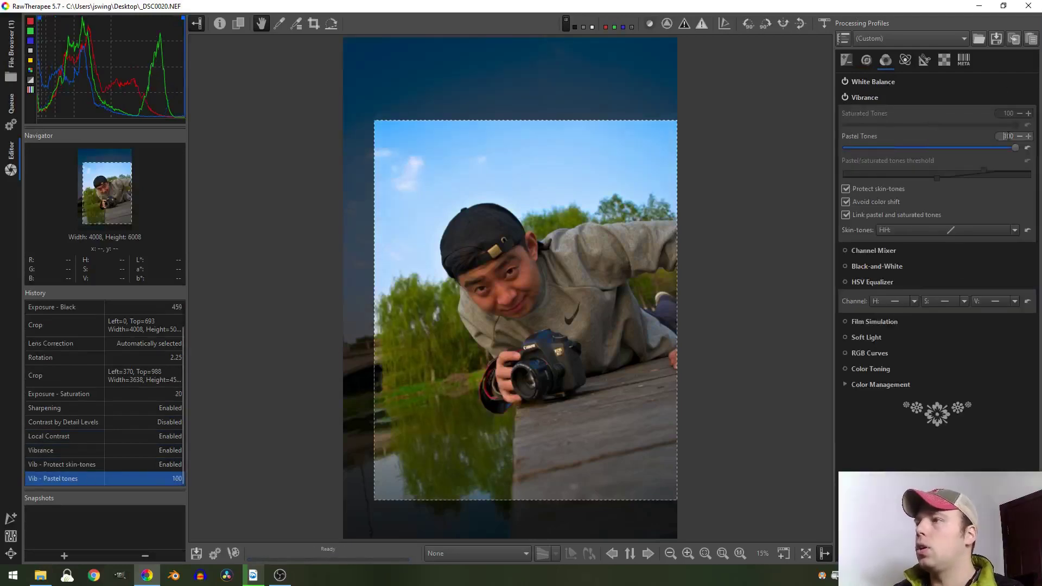
type("20")
key("Return")
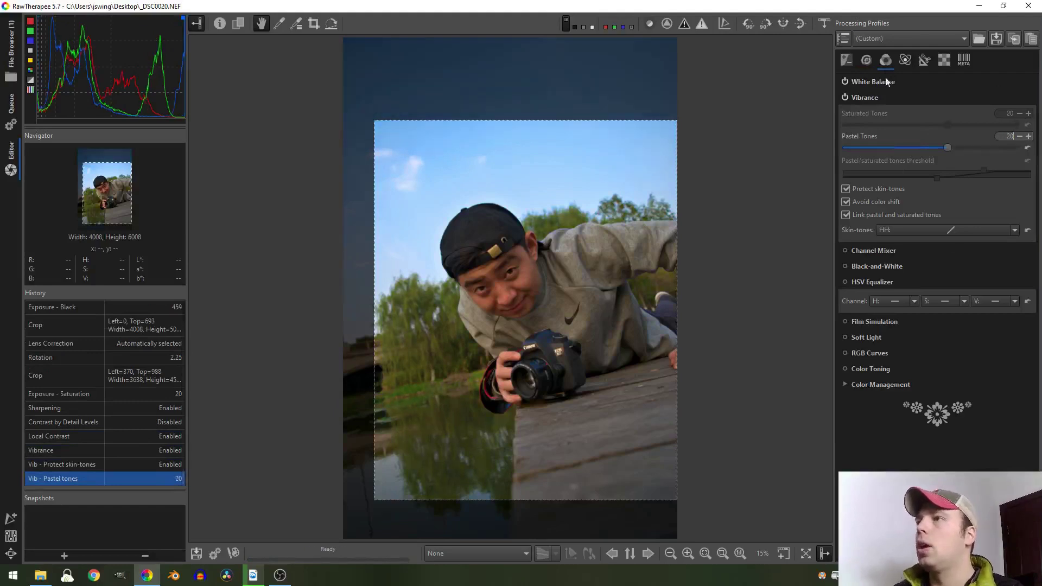
key("alt+e")
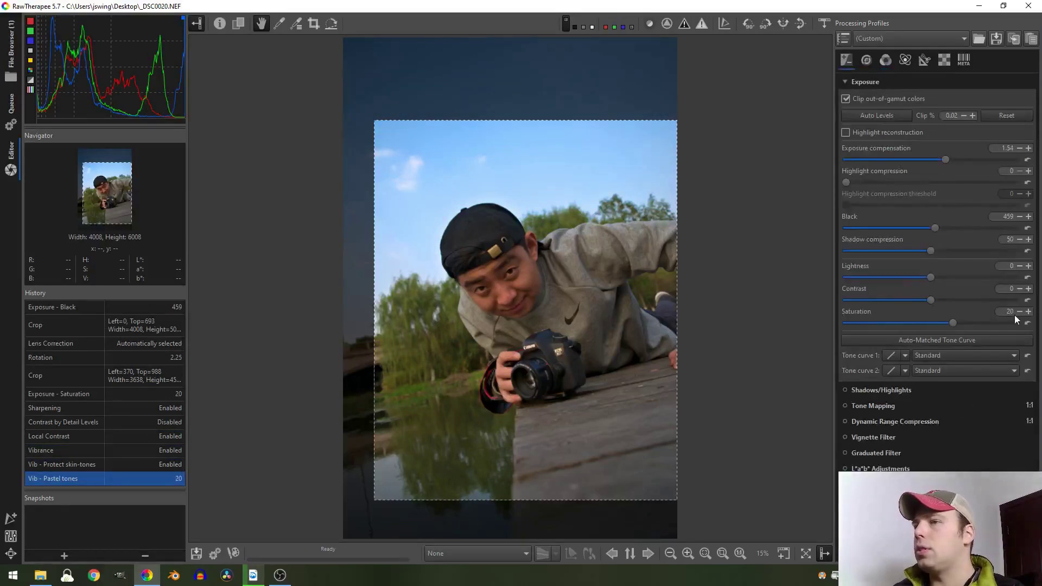
Review the Local Contrast settings on the Detail tab
left_click(867, 60)
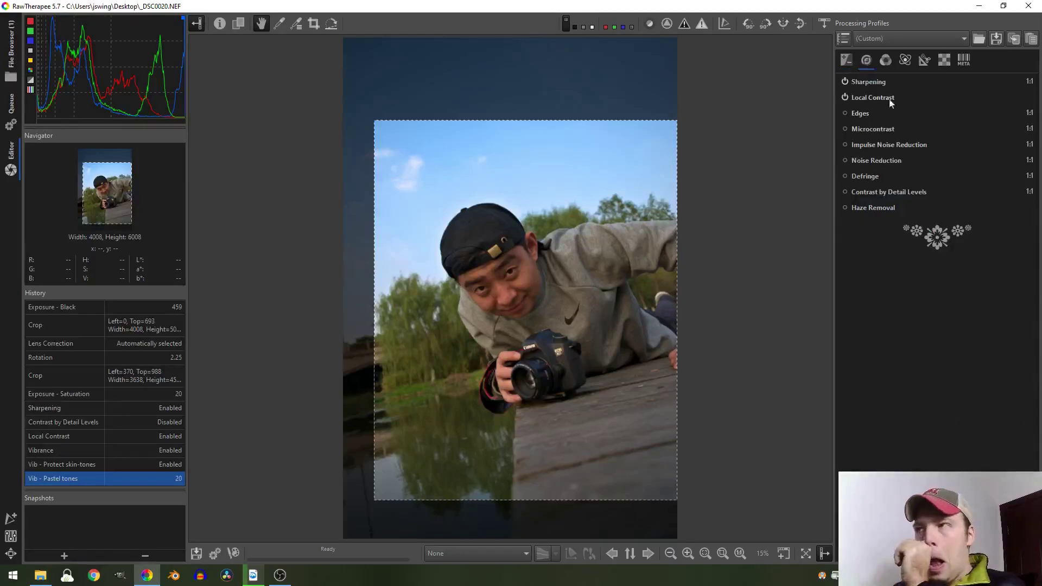
left_click(873, 99)
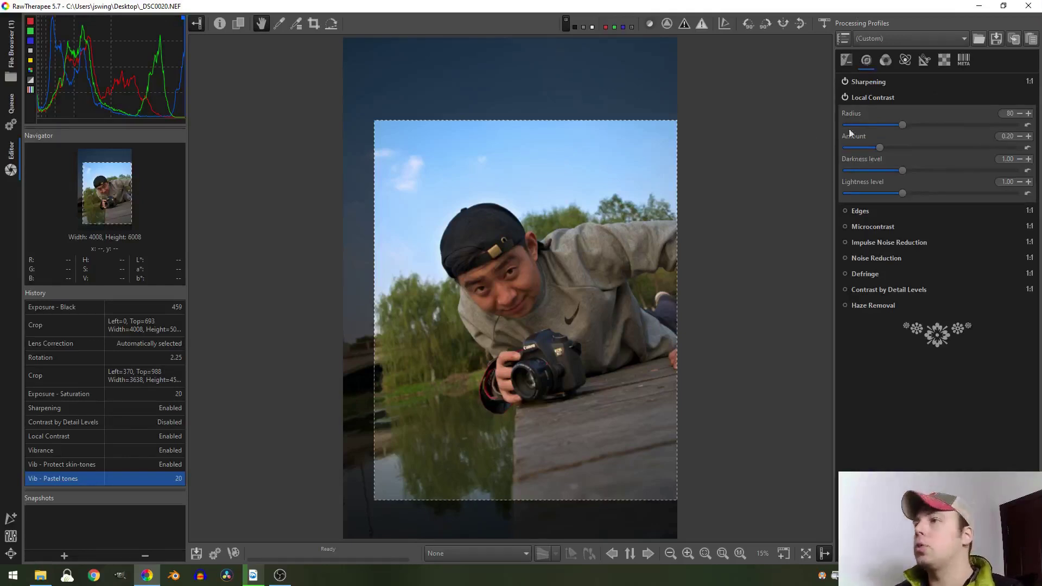
left_click(875, 99)
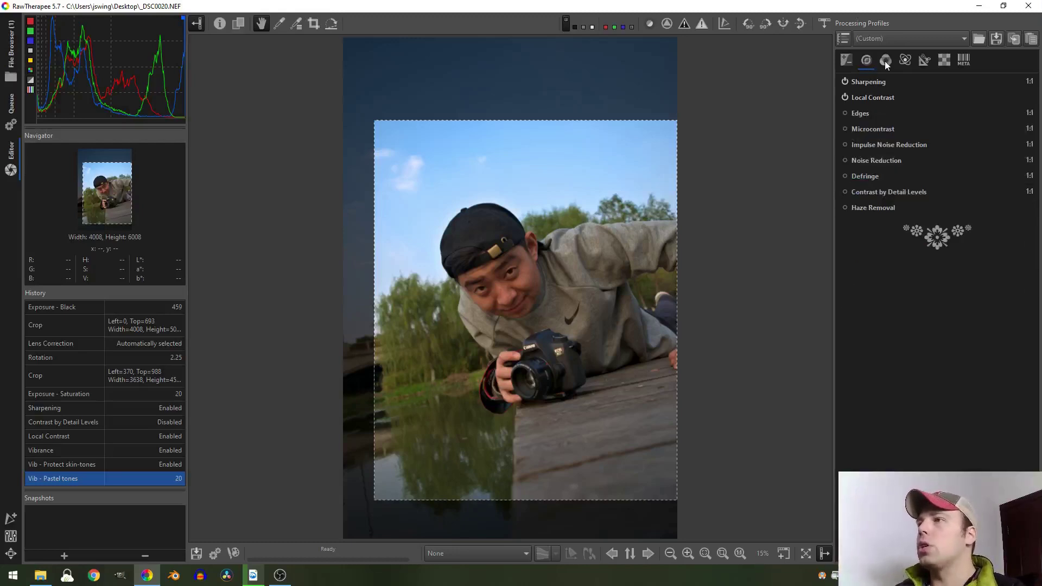
Toggle Vibrance's Protect skin-tones off and back on to compare, leaving it enabled
left_click(886, 60)
left_click(865, 99)
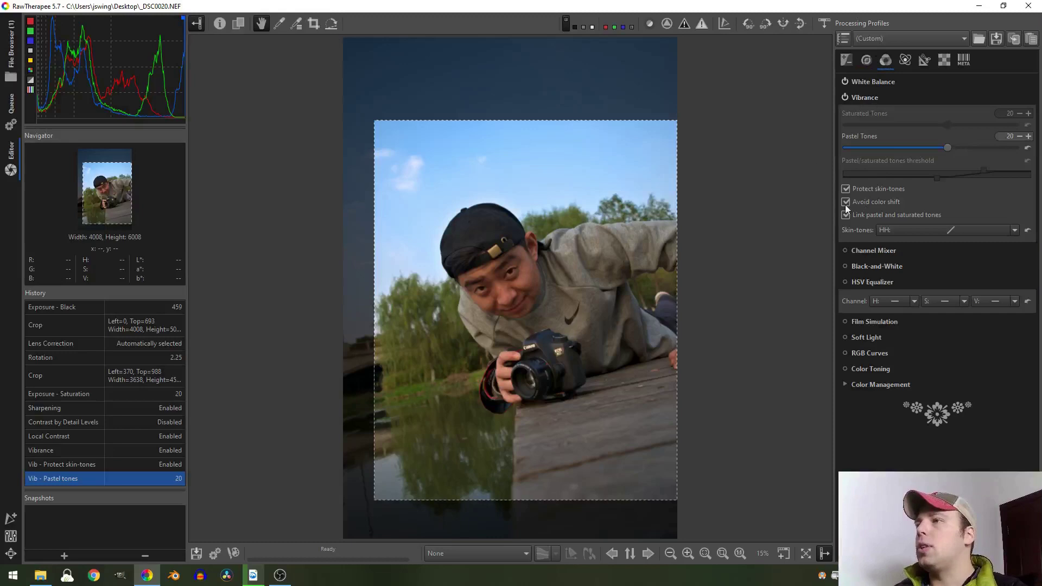
left_click(846, 188)
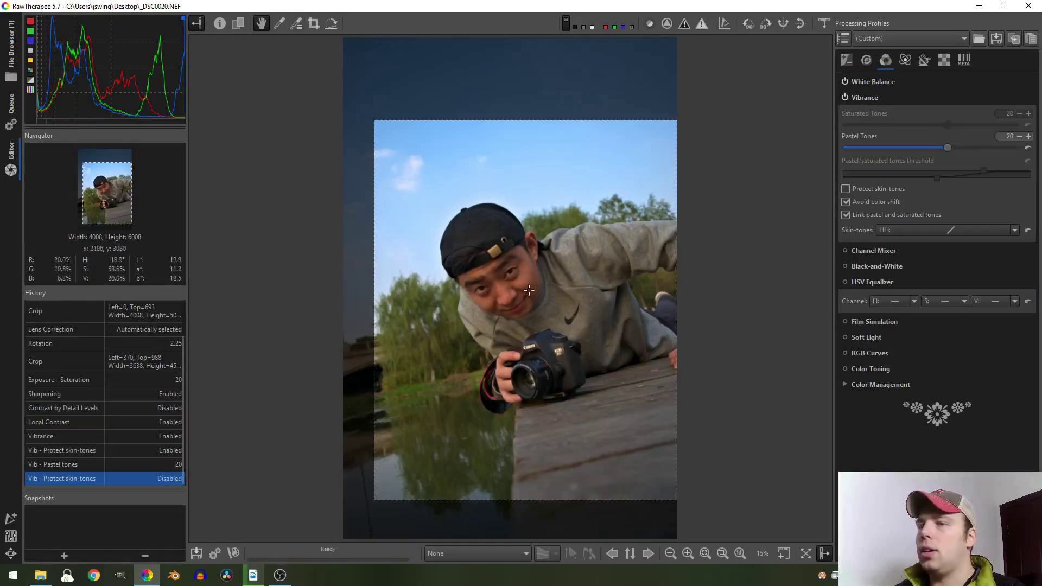
left_click(846, 189)
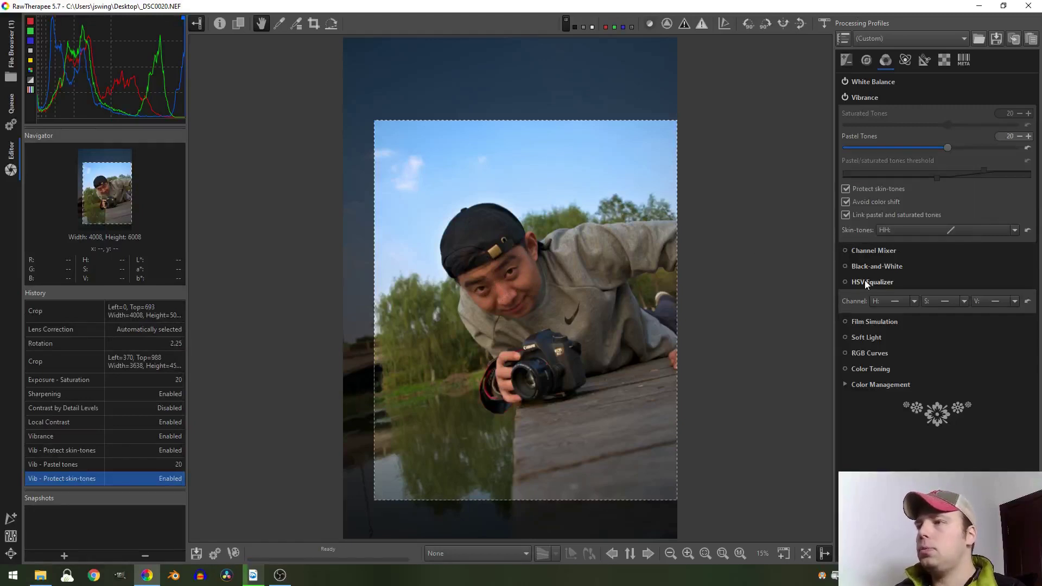
left_click(882, 97)
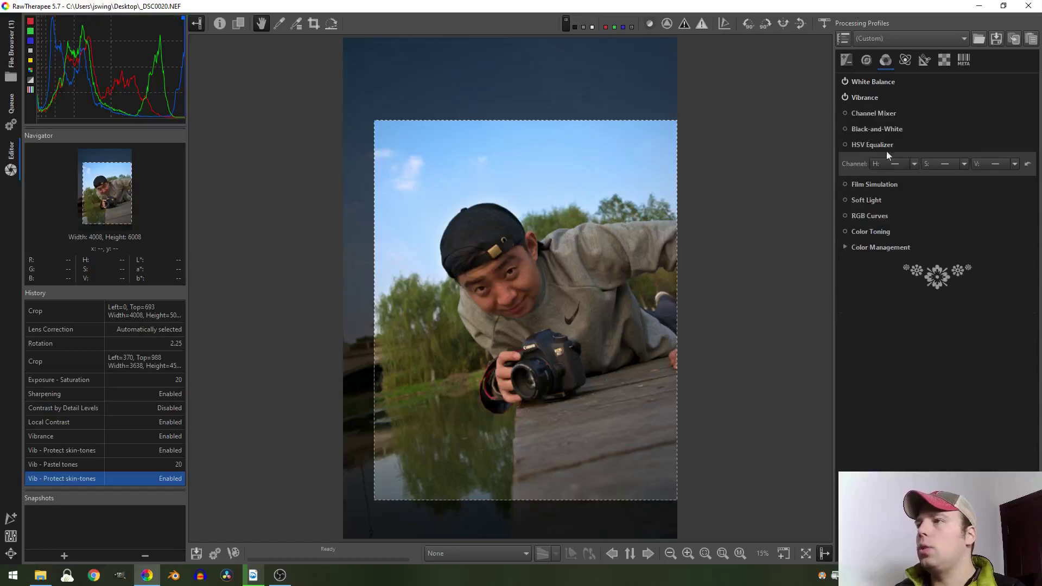
Turn on the HSV Equalizer module with its power icon on the Color tab
left_click(859, 147)
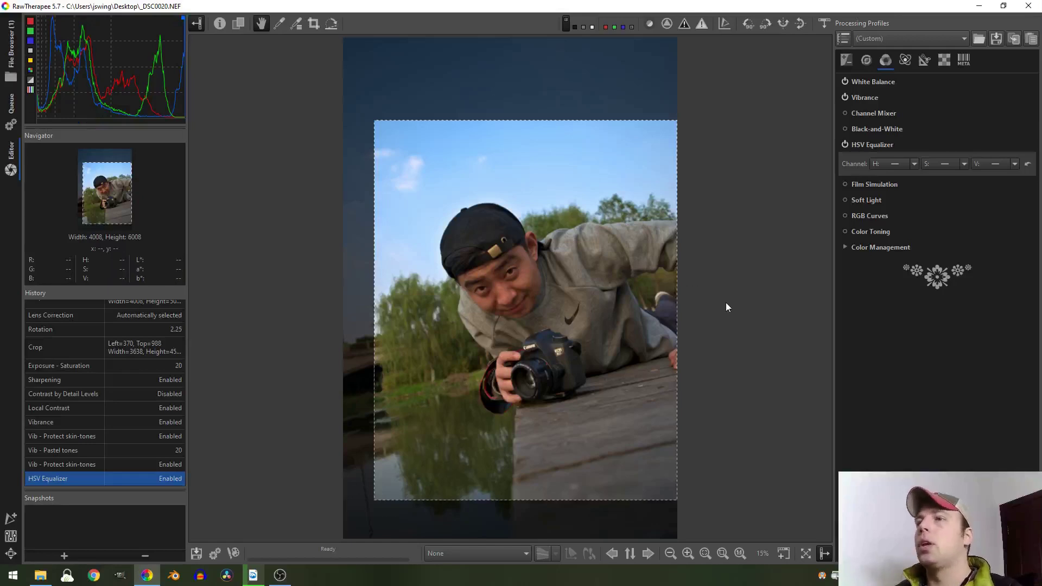
Set the HSV Equalizer's S: channel curve type to Equalizer
left_click(965, 164)
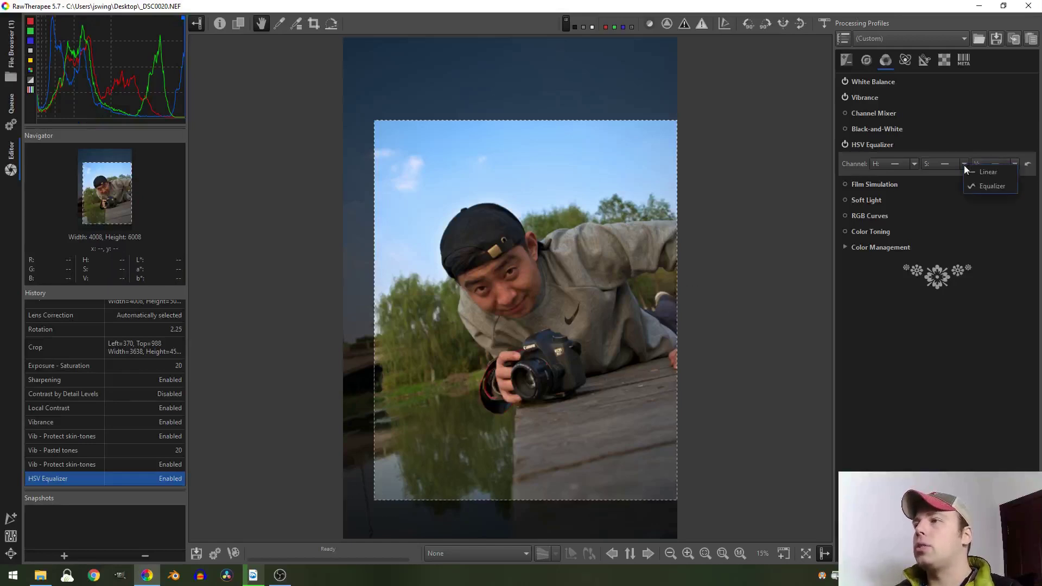
left_click(975, 187)
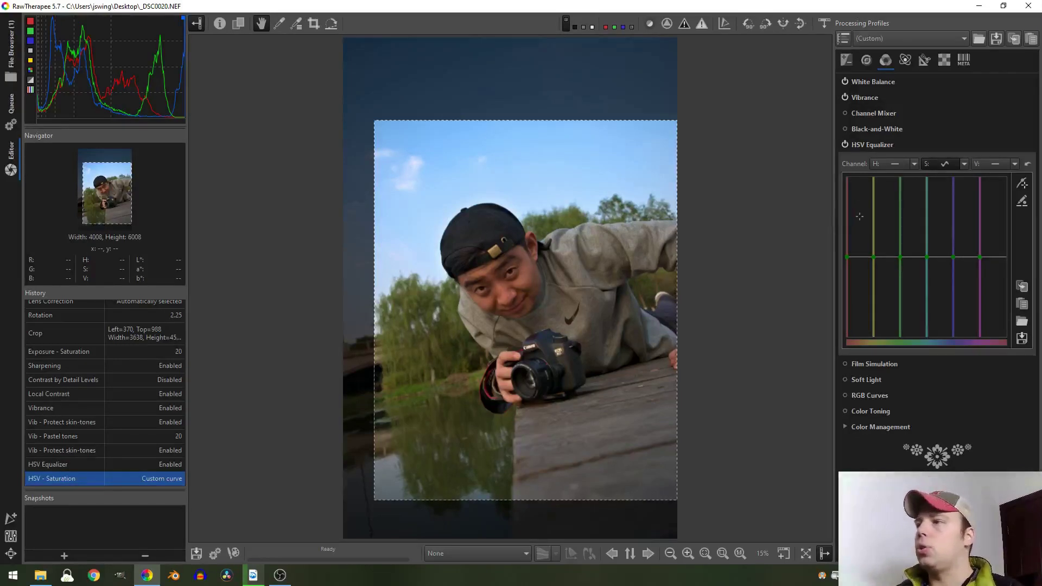
Add a point to the saturation curve and try raising and lowering it
left_click(939, 256)
left_click_drag(940, 257, 941, 256)
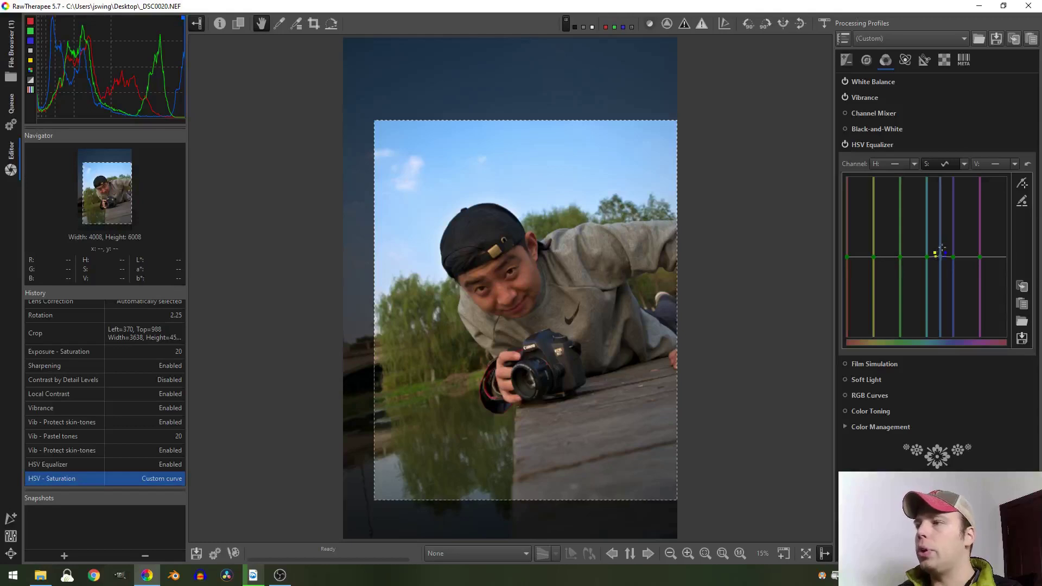
left_click_drag(942, 233, 948, 254)
left_click_drag(974, 221, 985, 159)
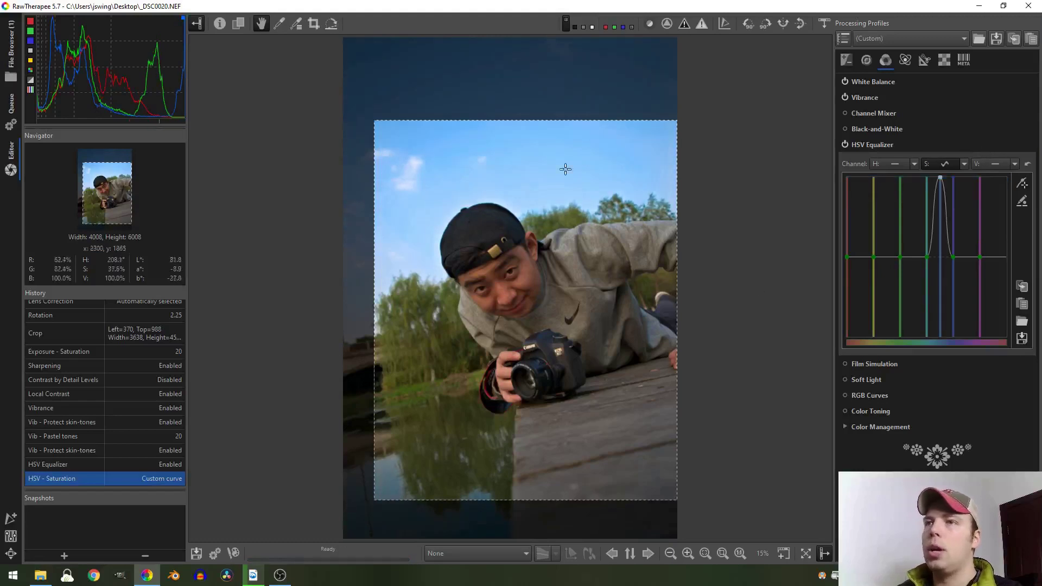
Compare the HSV Equalizer off and on, then pull saturation down at the blue hues
left_click(845, 146)
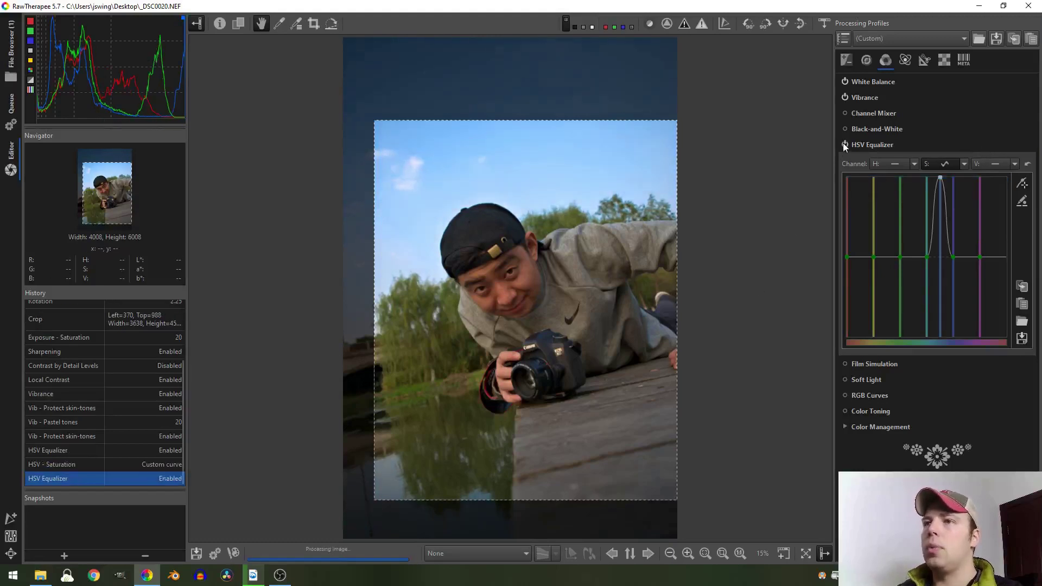
left_click(845, 146)
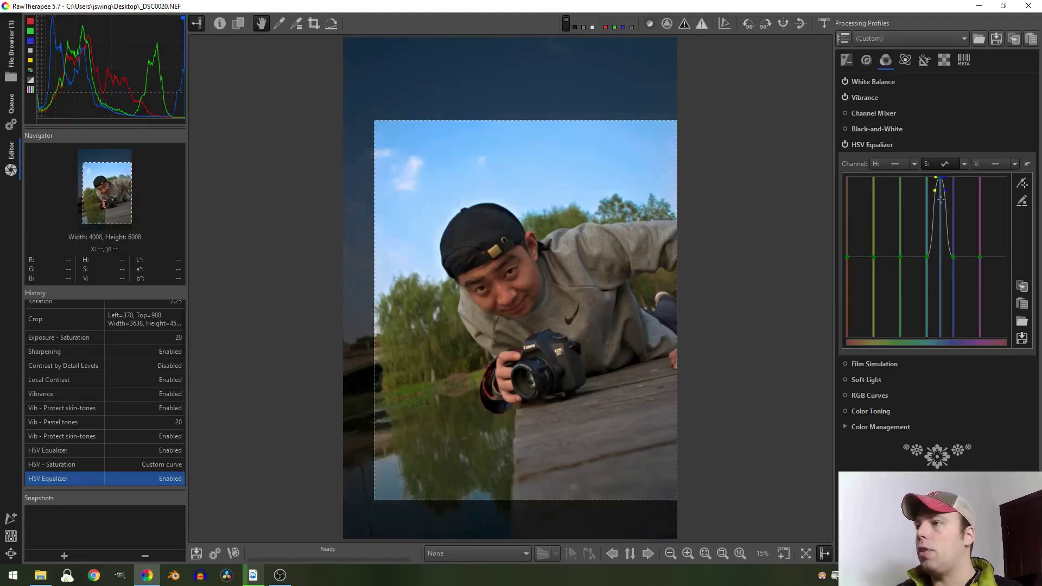
left_click_drag(941, 178, 958, 435)
left_click_drag(940, 358, 940, 358)
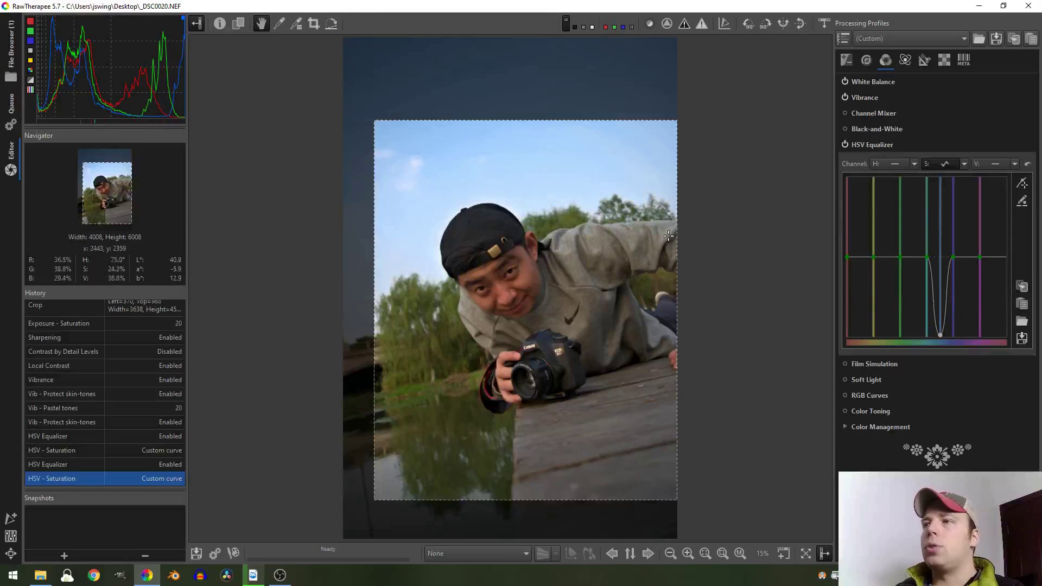
Widen the tool panel, center the saturation dip on blue, and nudge the purple point right
left_click_drag(830, 267, 667, 271)
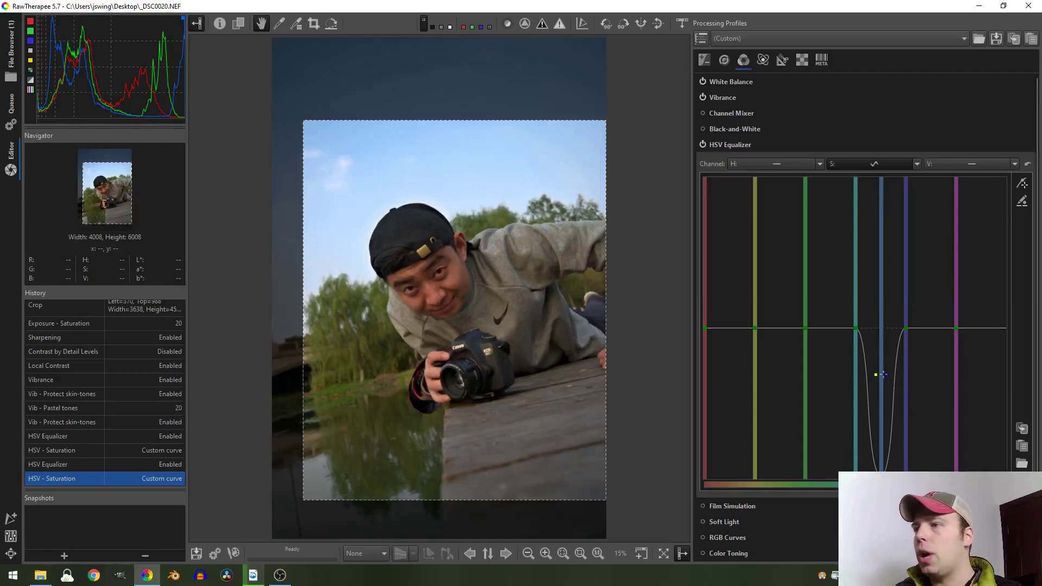
left_click_drag(879, 375, 889, 374)
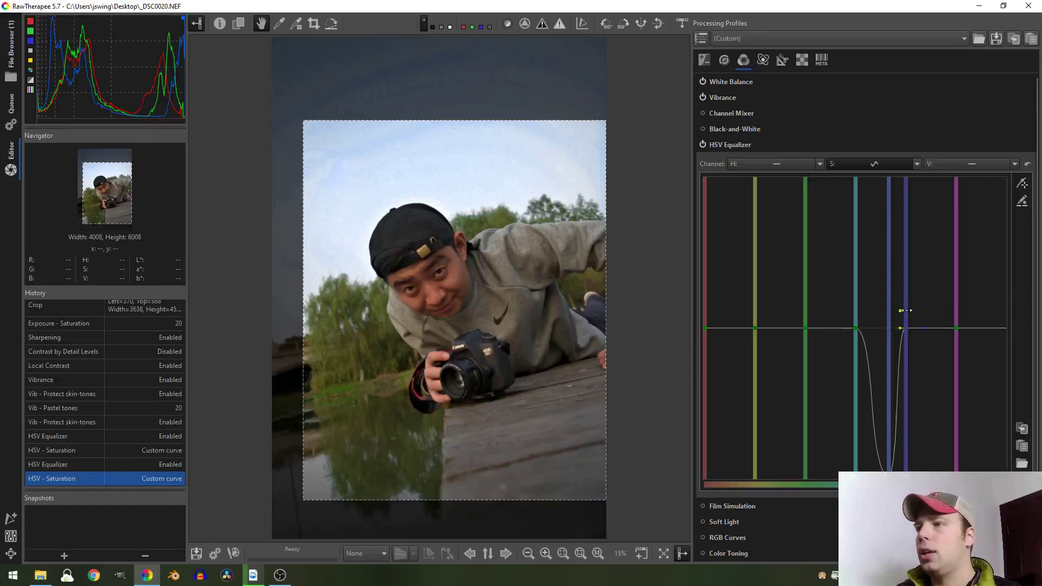
left_click_drag(906, 310, 908, 311)
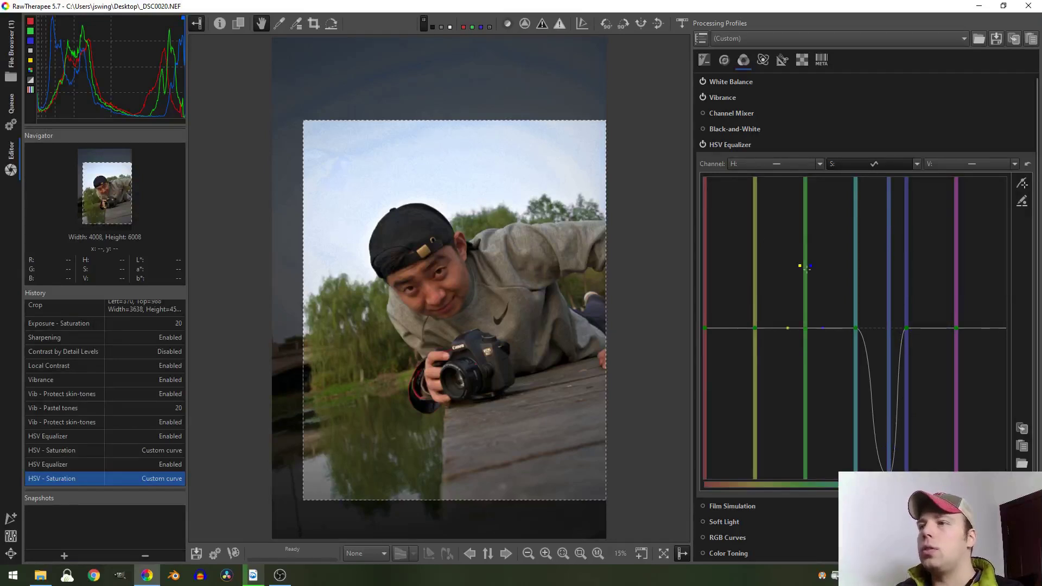
Raise a tall saturation bump at green and shift it toward the yellow-green hues
left_click_drag(801, 291, 823, 147)
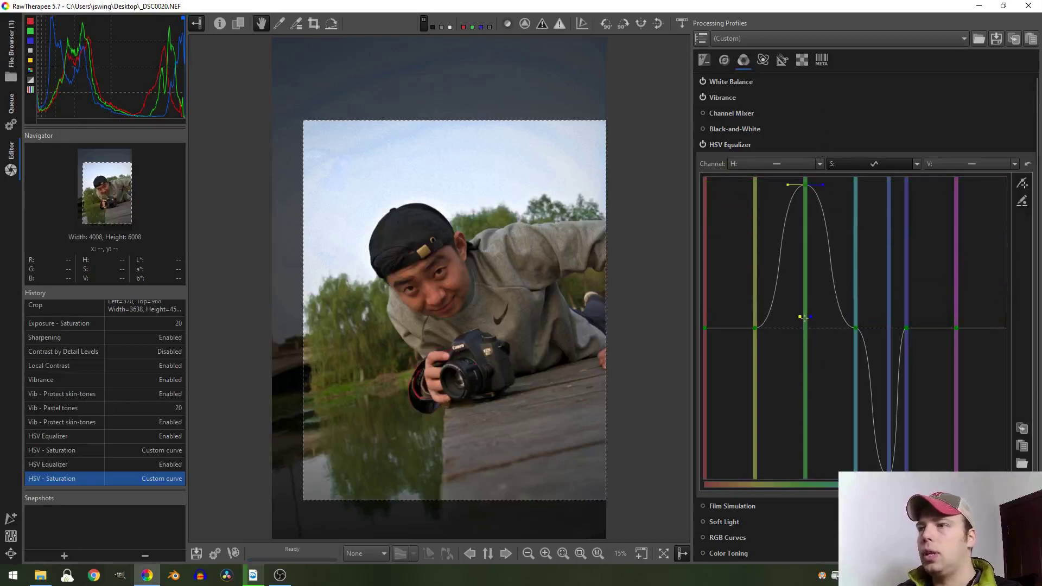
left_click_drag(805, 317, 767, 319)
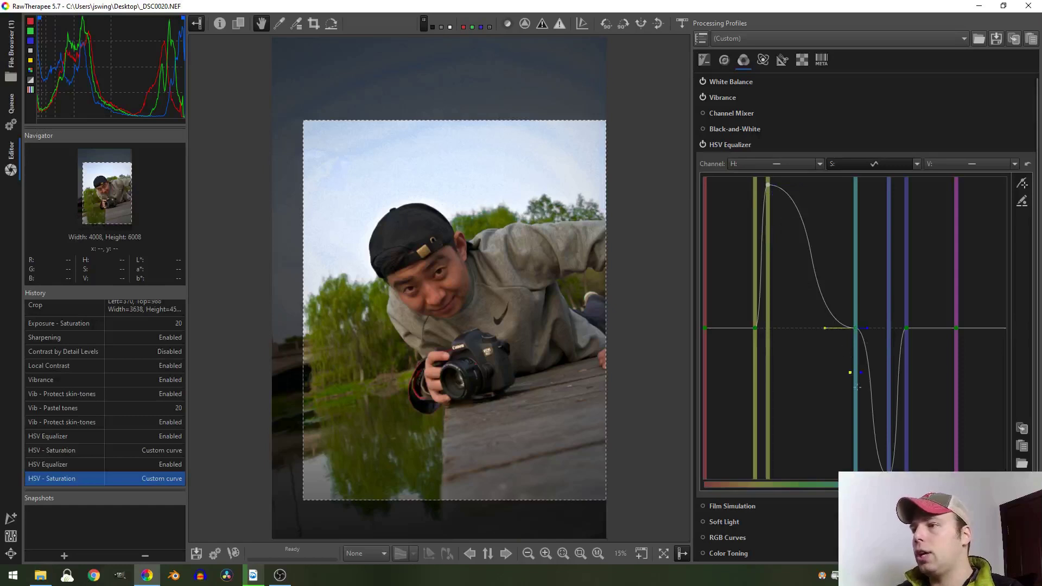
Delete the cyan curve point and reshape the top point into a yellow-green peak tapering toward blue
left_click(856, 328)
left_click_drag(856, 328, 502, 363)
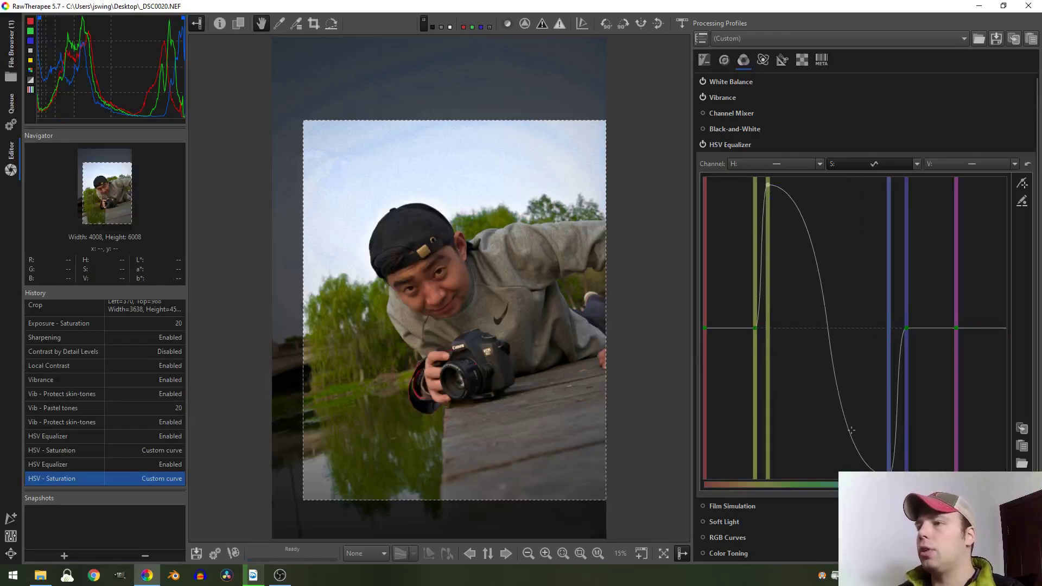
left_click(767, 185)
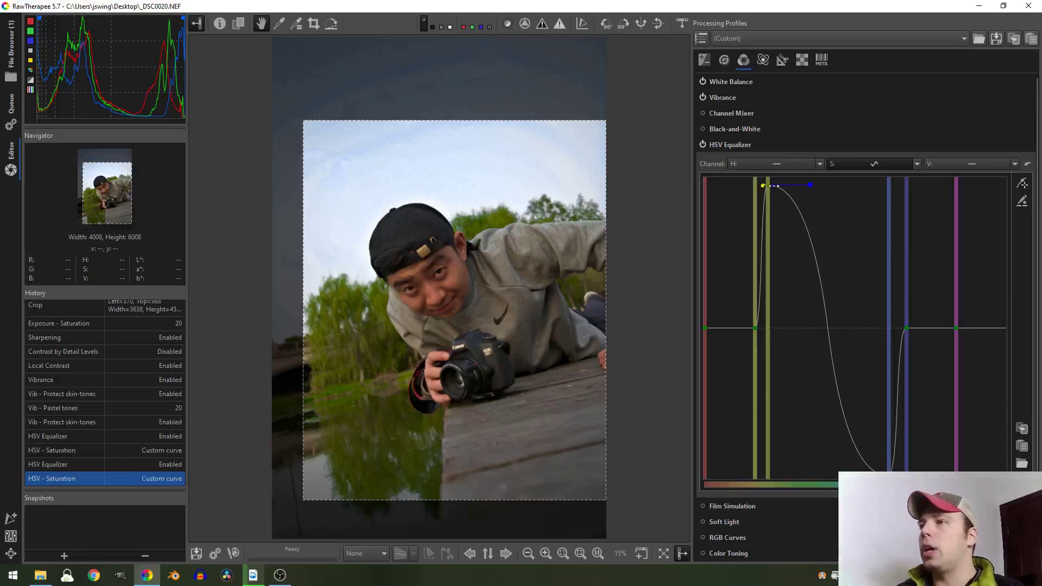
left_click_drag(770, 186, 917, 160)
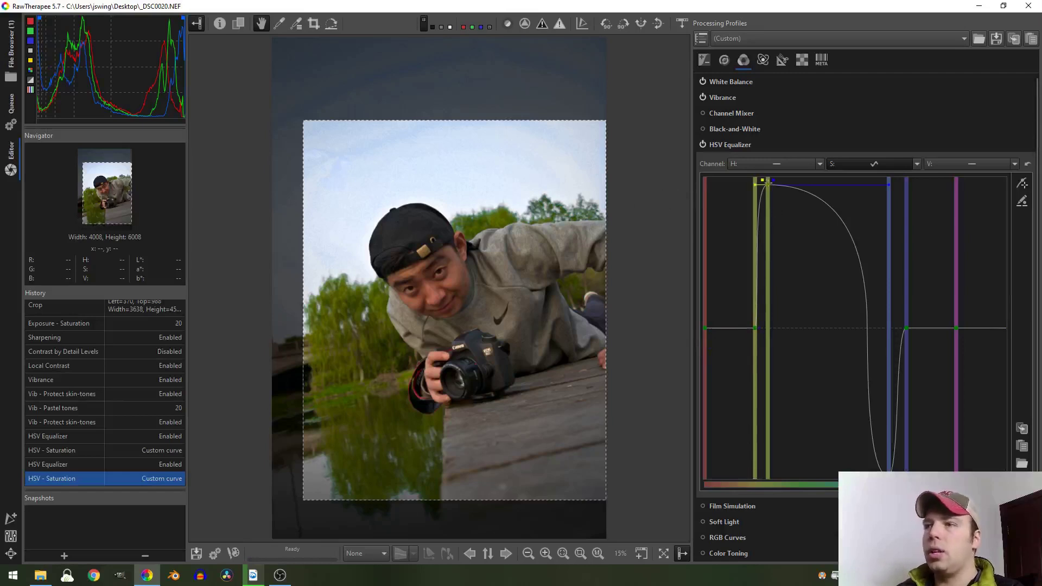
left_click_drag(762, 180, 770, 182)
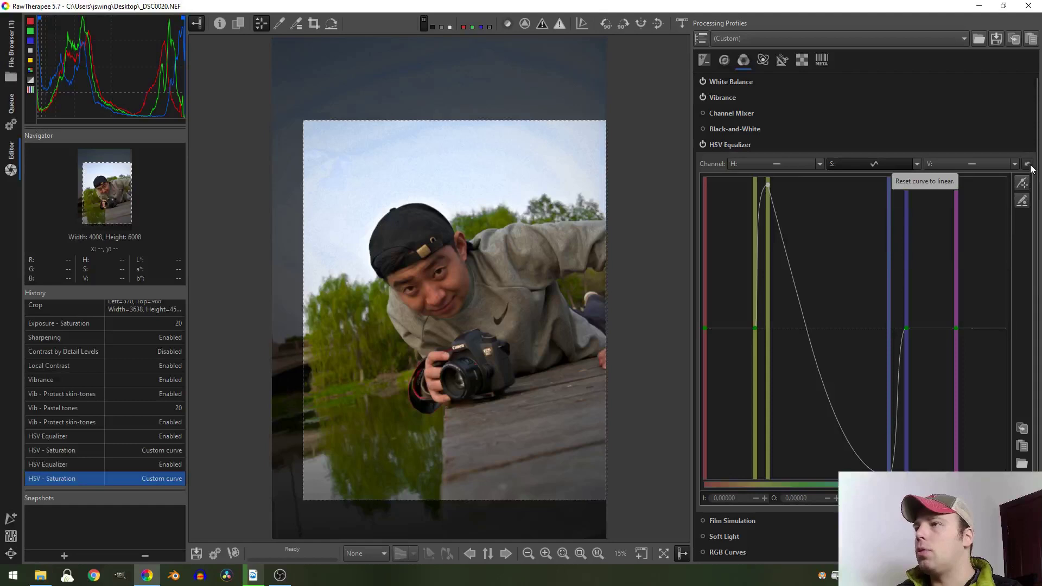
Flatten the saturation curve, then build one raised peak centred on the yellow-green hues
left_click(1028, 165)
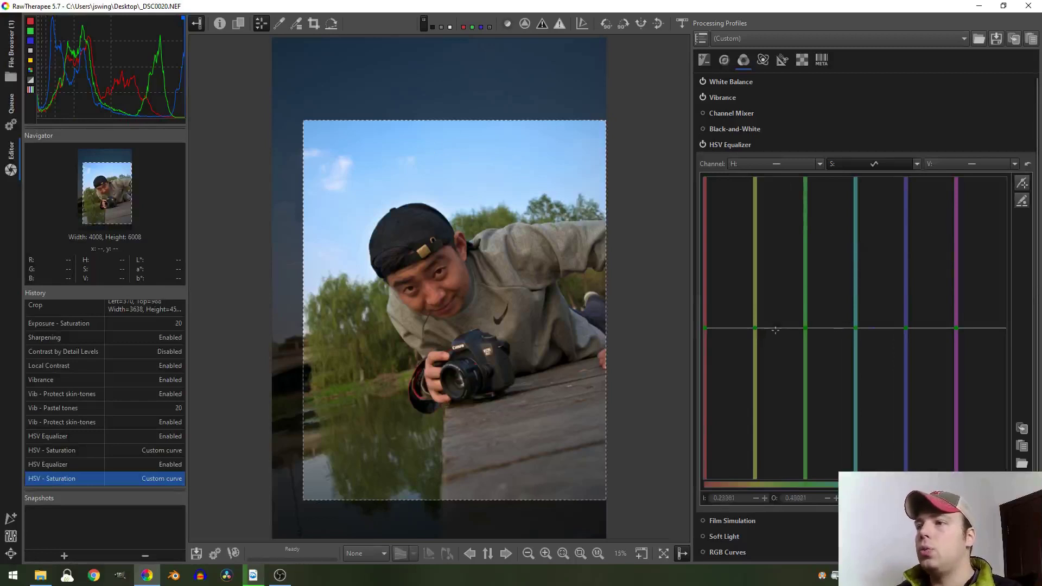
left_click_drag(806, 303, 817, 175)
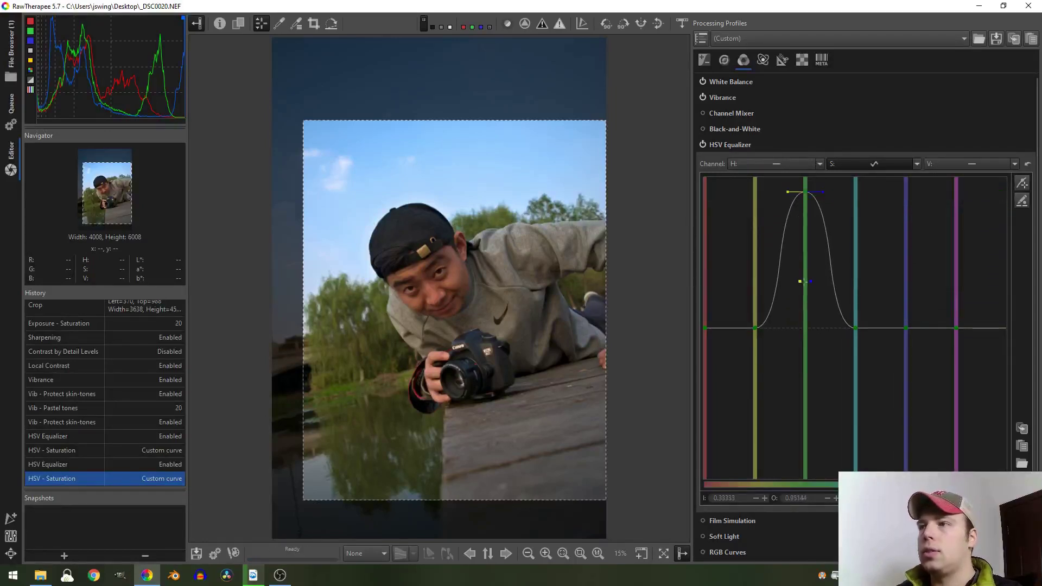
left_click_drag(805, 281, 772, 280)
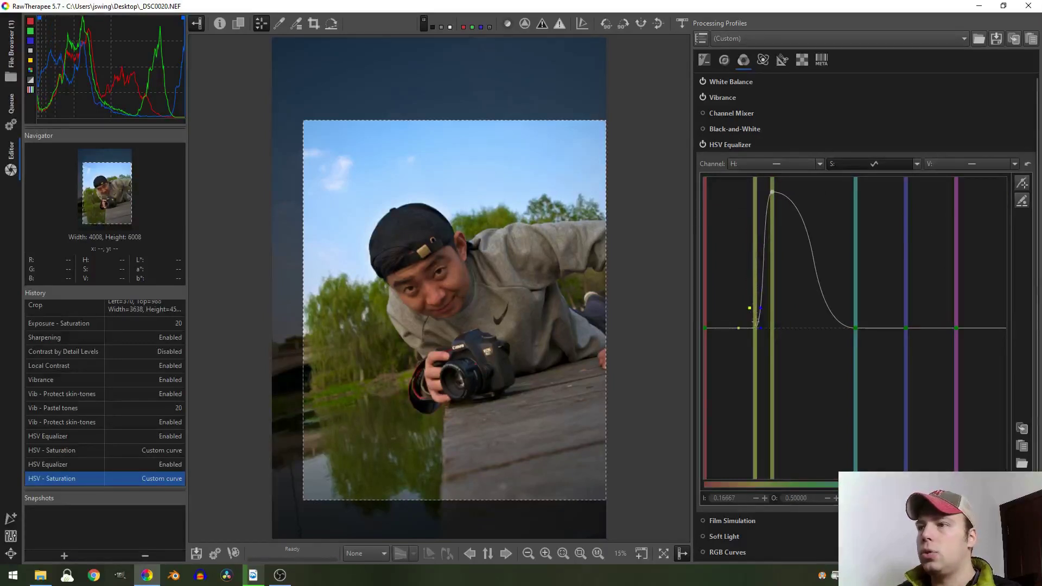
left_click_drag(755, 327, 788, 253)
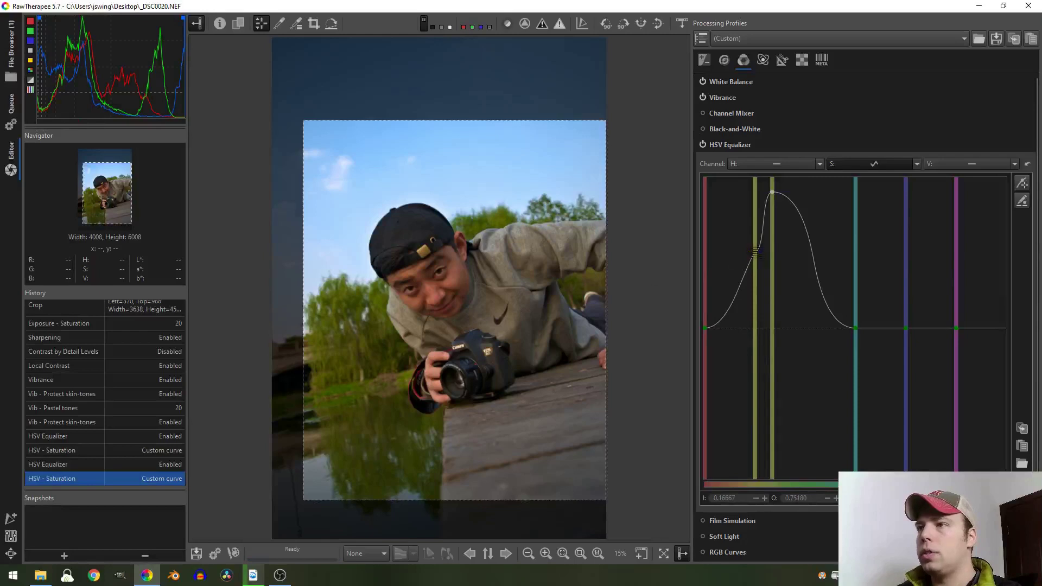
left_click_drag(759, 239, 723, 263)
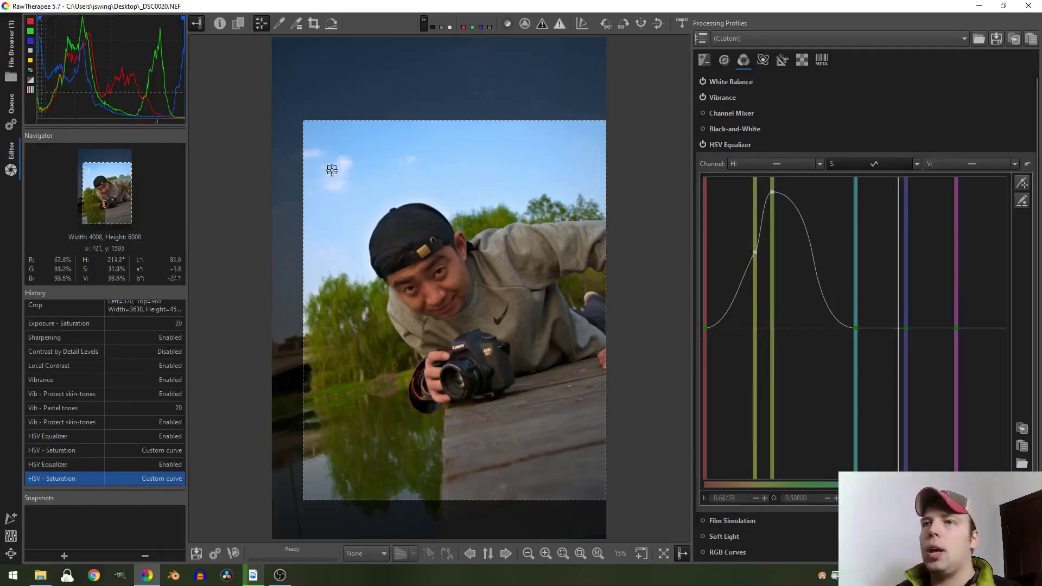
Raise a new saturation point on the blue hues and zoom the preview to 100%
left_click_drag(885, 328, 885, 212)
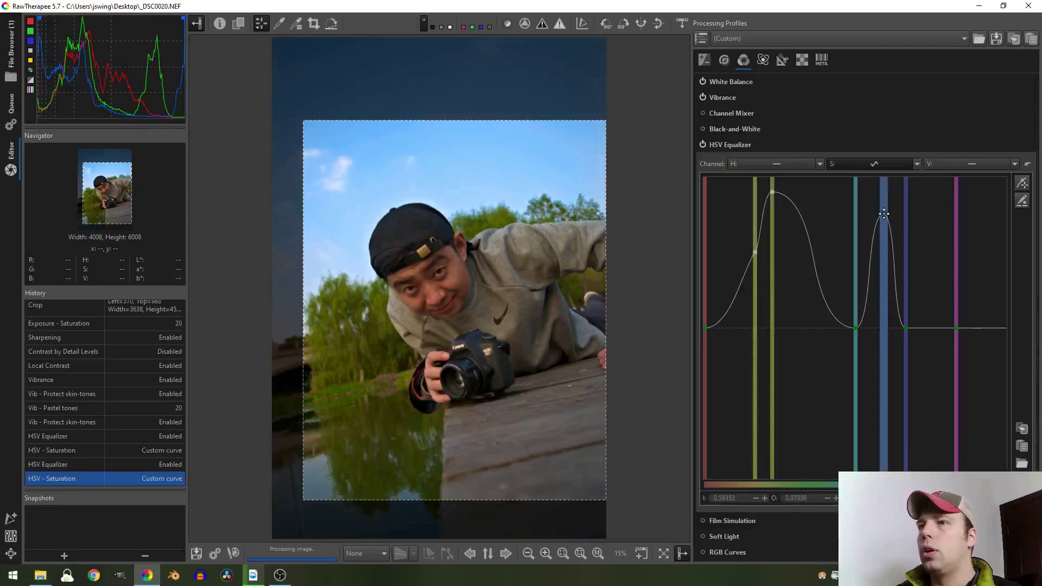
scroll(510, 211, "up", 3)
scroll(510, 211, "up", 2)
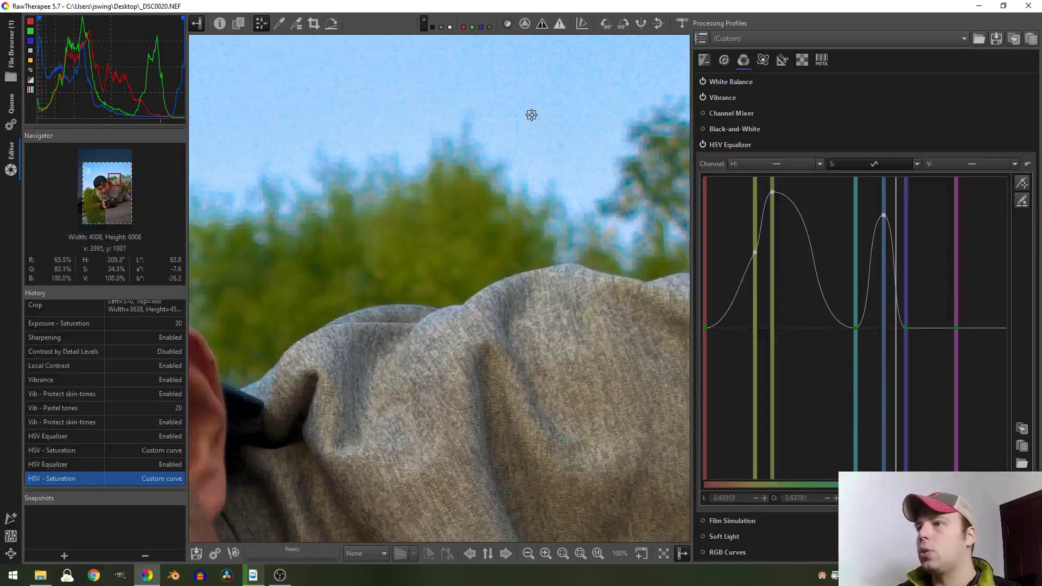
Sample the sky's hue with the curve picker and nudge the blue saturation peak right onto it
scroll(538, 115, "up", 3)
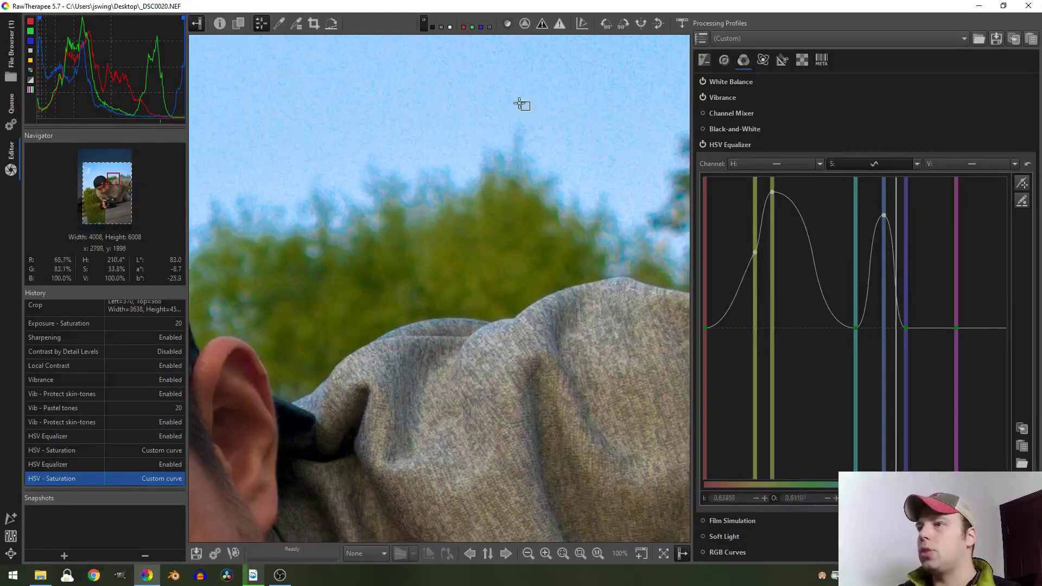
left_click(1022, 186)
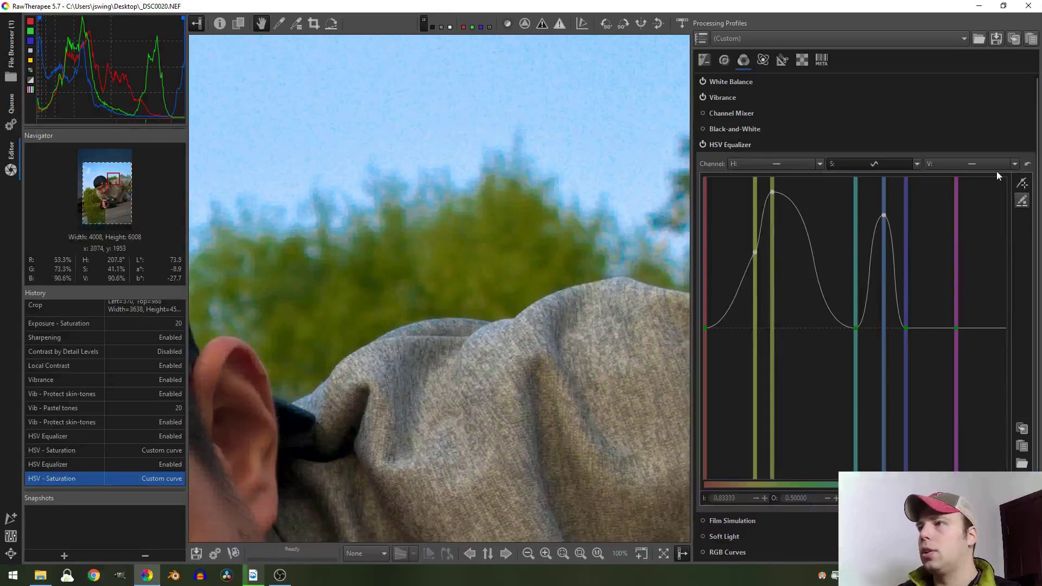
left_click(1023, 183)
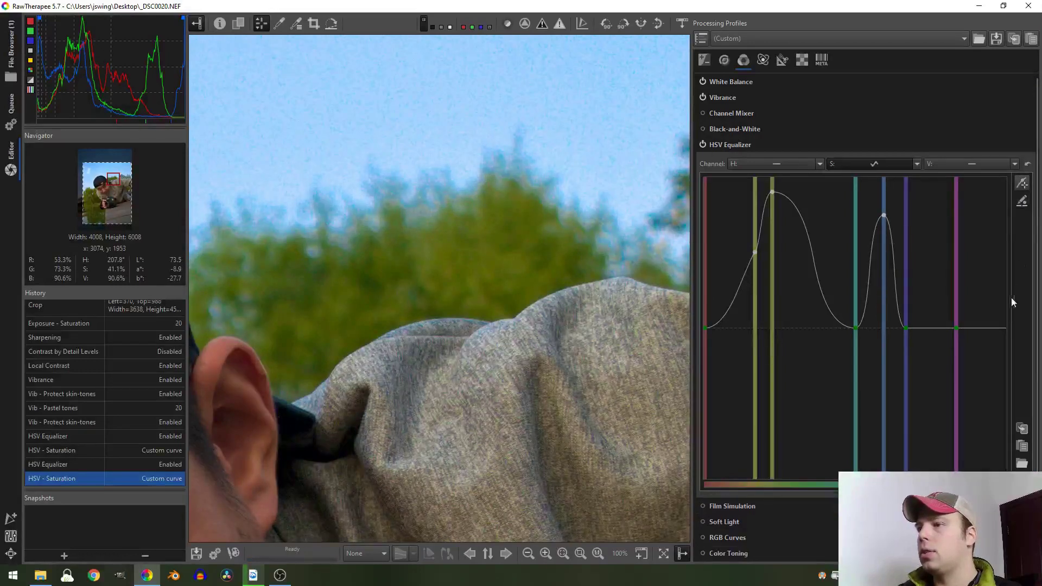
left_click(1022, 185)
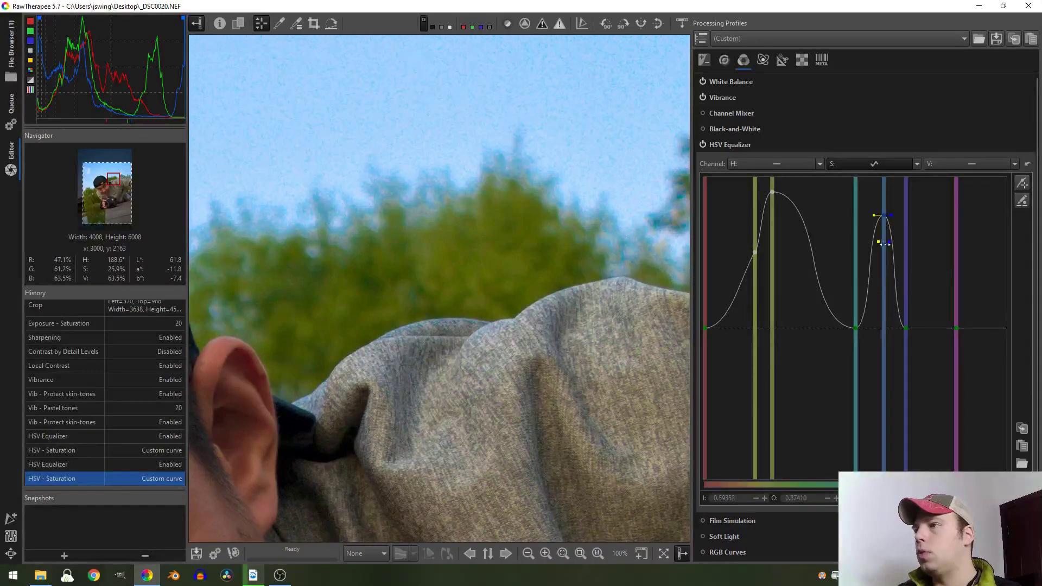
left_click_drag(885, 244, 894, 244)
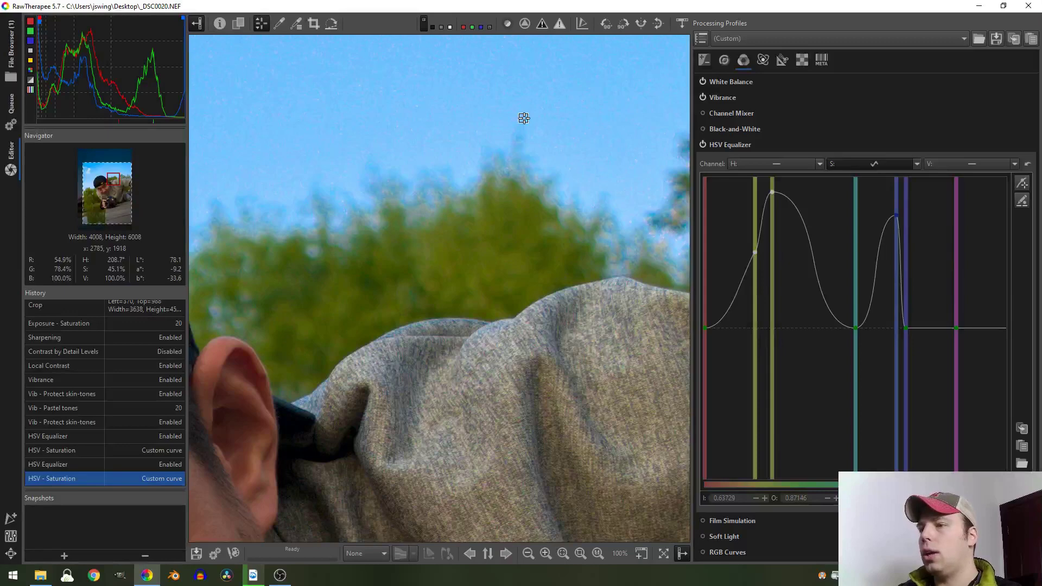
Drop the magenta and cyan saturation points and pull the curve's red end lower
scroll(526, 126, "down", 3)
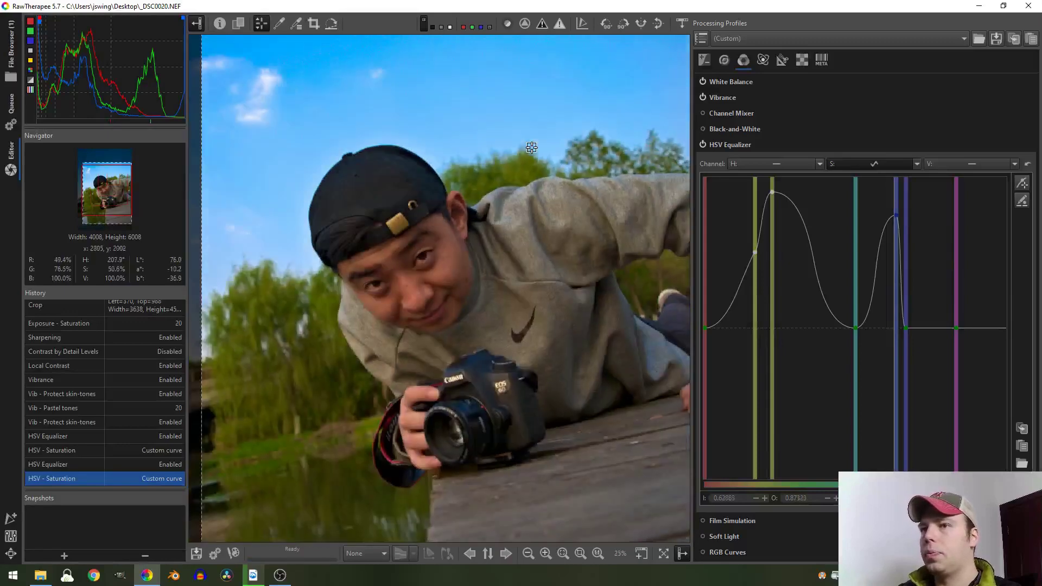
scroll(531, 147, "down", 1)
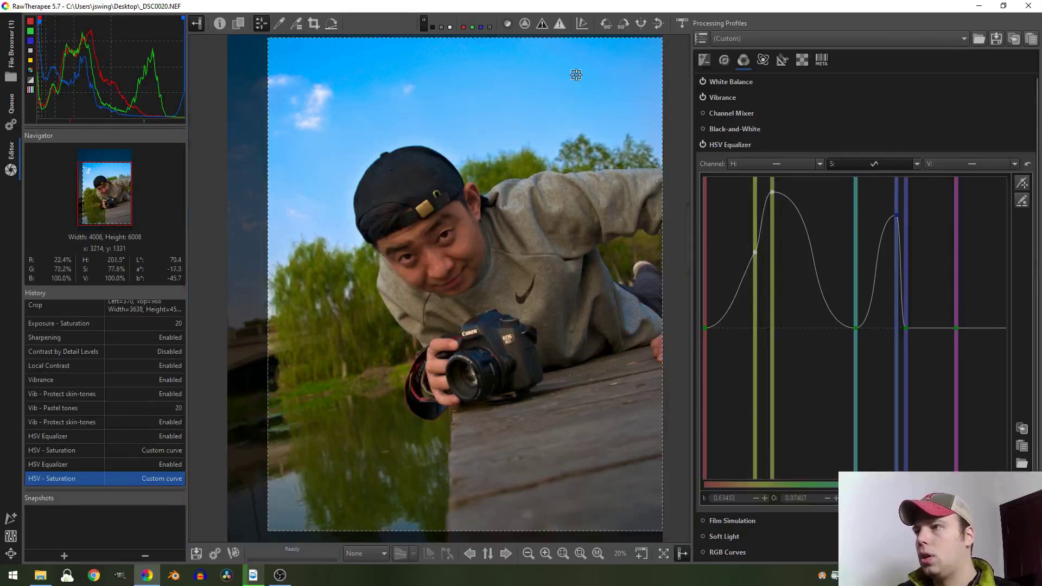
scroll(544, 257, "down", 1)
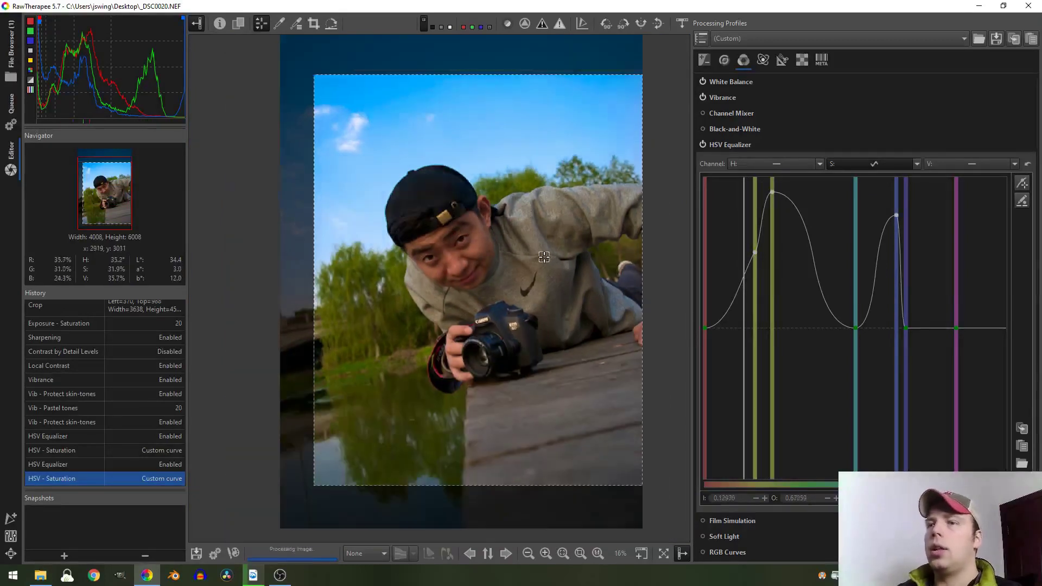
scroll(544, 257, "up", 1)
left_click(581, 556)
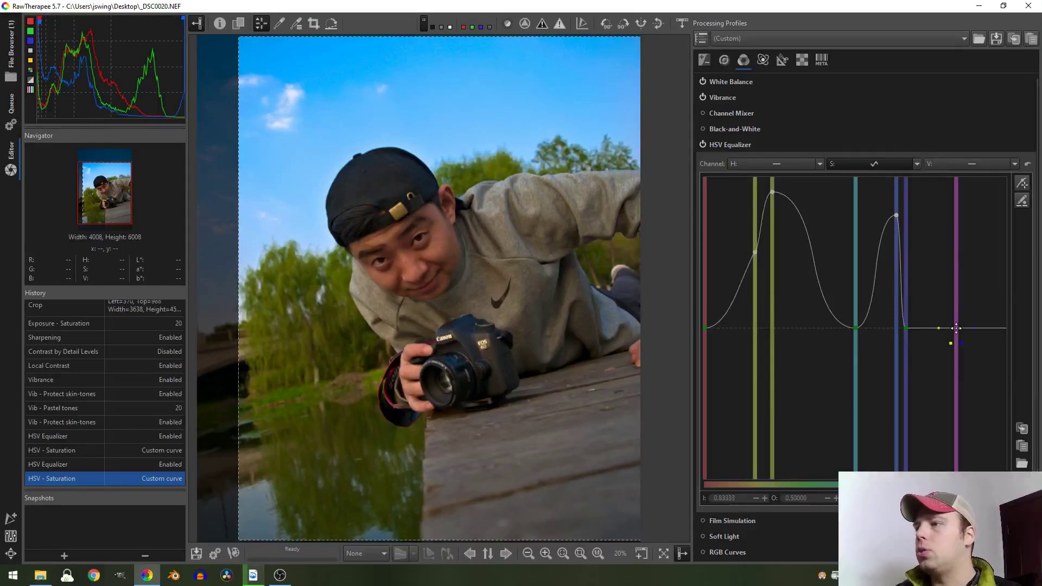
left_click_drag(956, 328, 701, 331)
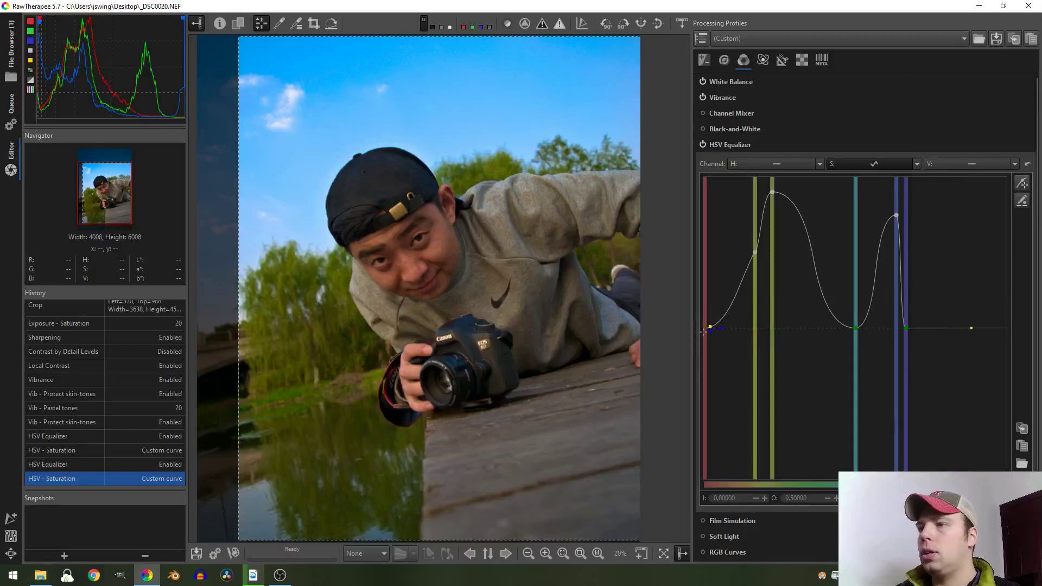
left_click_drag(704, 330, 705, 291)
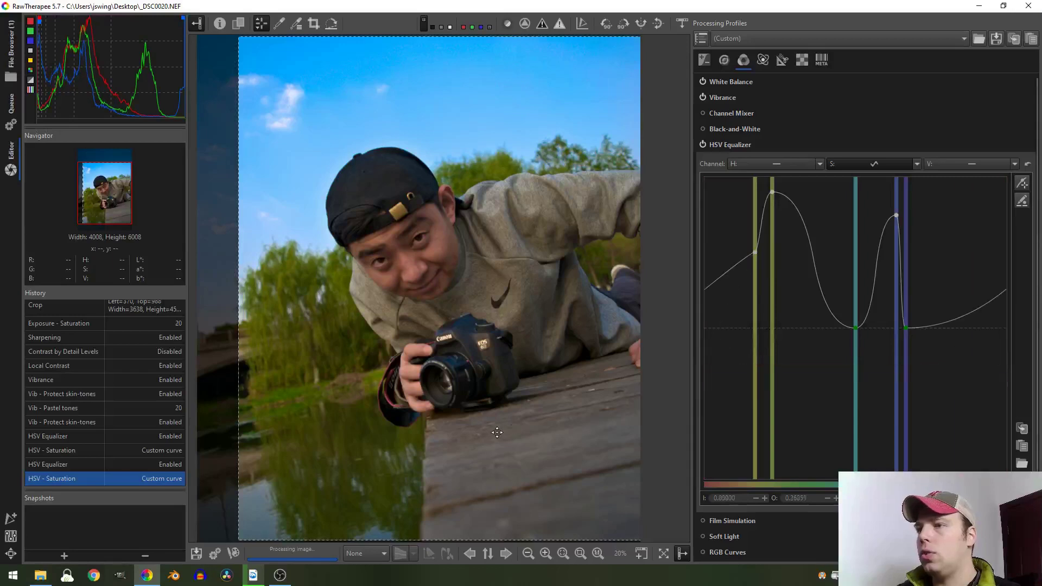
left_click(755, 253)
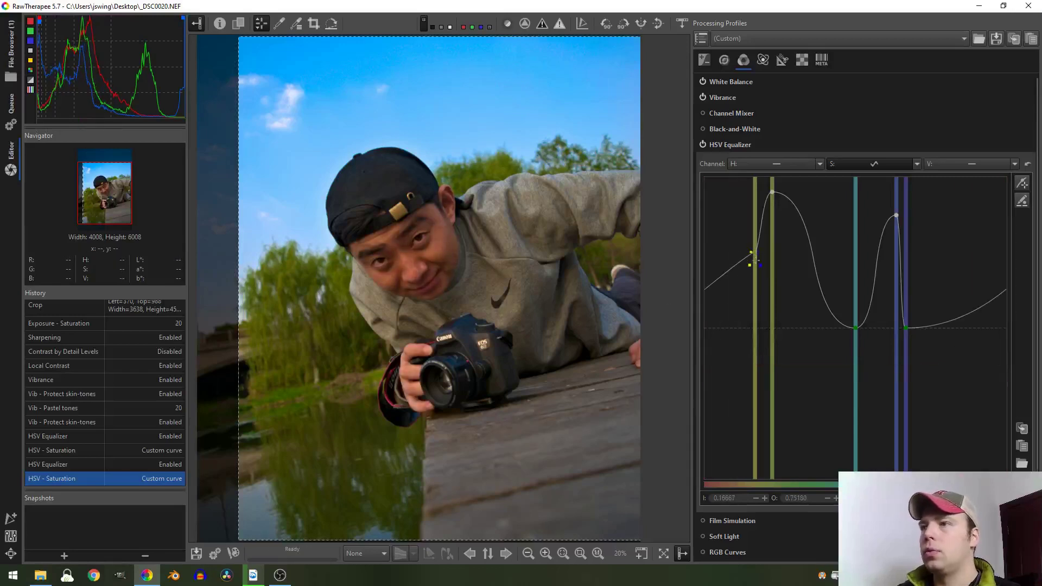
key("Delete")
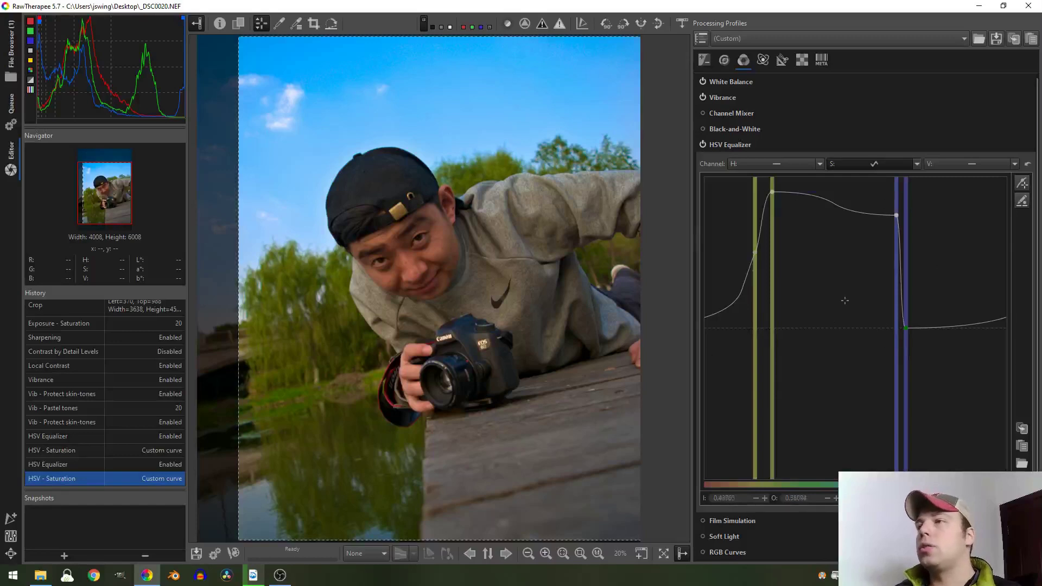
Switch the HSV Equalizer V channel's curve type to Equalizer
left_click(1015, 164)
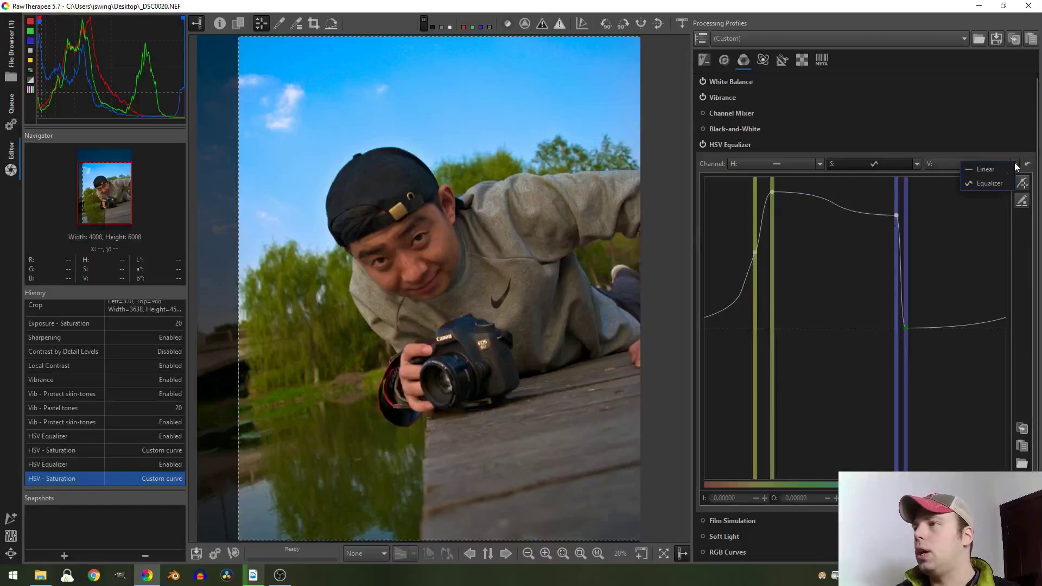
left_click(990, 184)
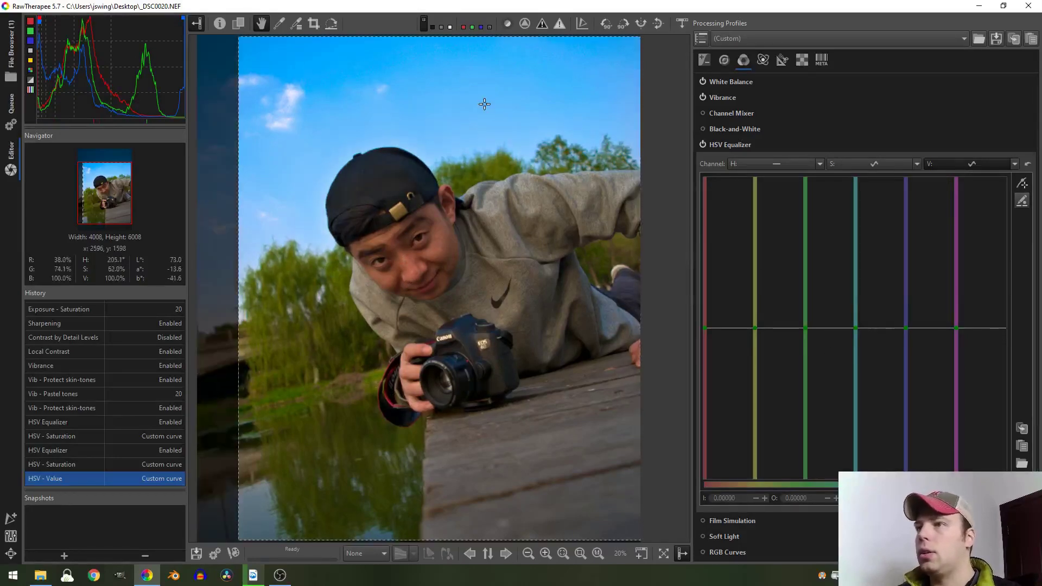
Place a control point on the value curve at the sky's sampled blue hue, left at 0.5
left_click(879, 328)
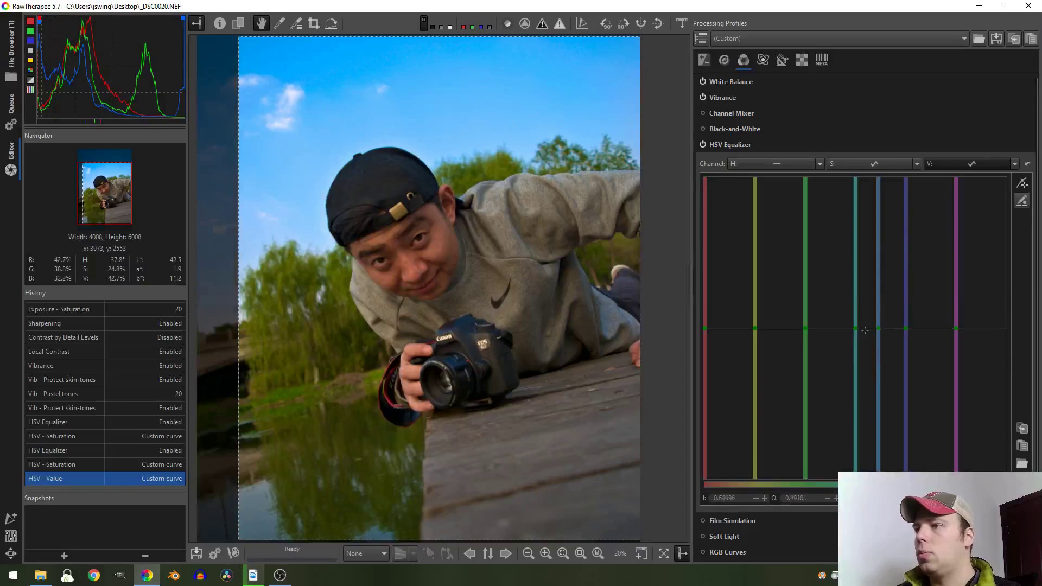
left_click(1022, 184)
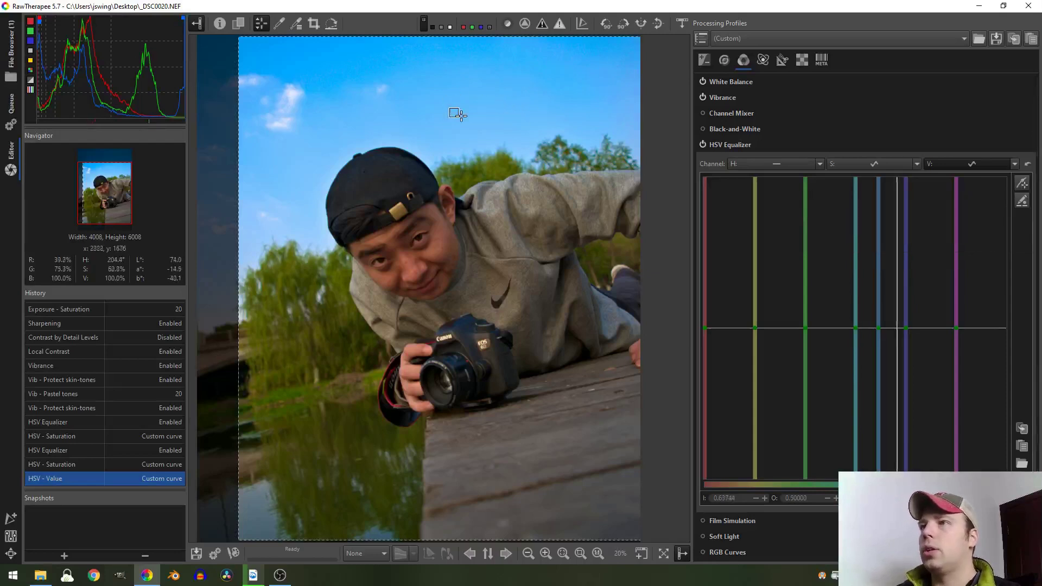
left_click(1022, 183)
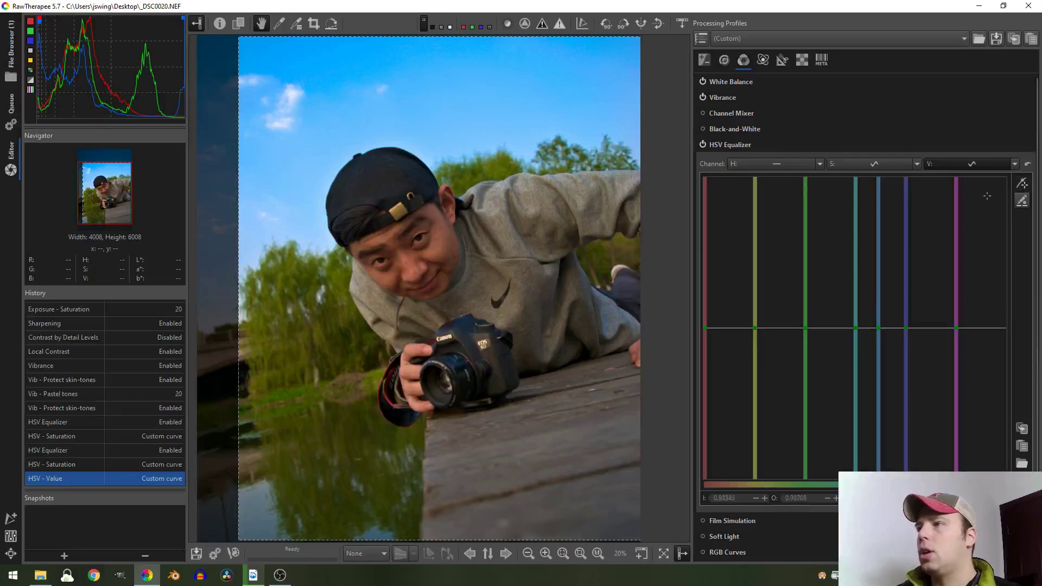
left_click(1023, 184)
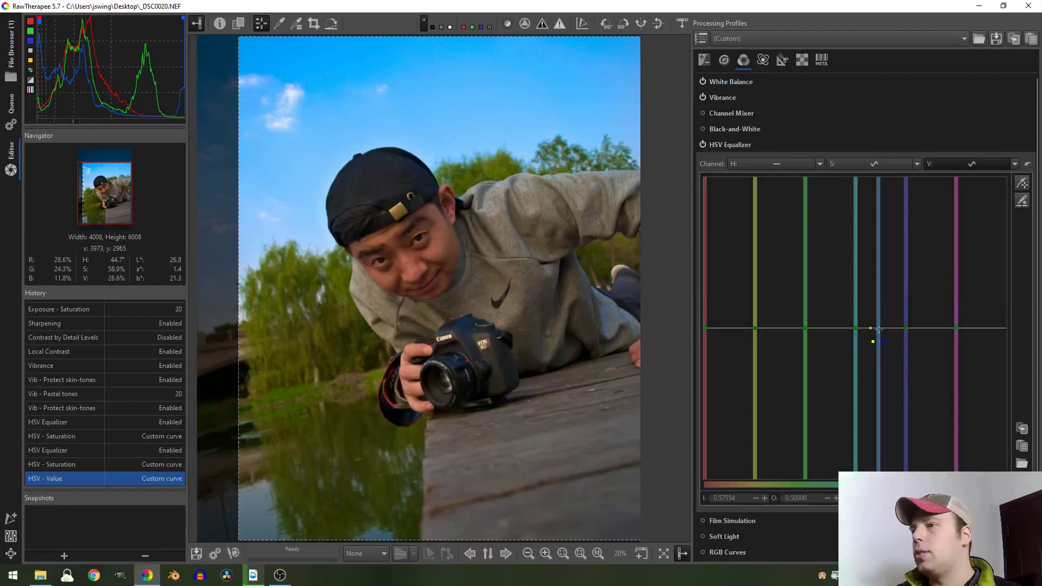
Pull the blue-hue value point nearly to the bottom of the V curve to darken the sky
left_click_drag(878, 328, 882, 368)
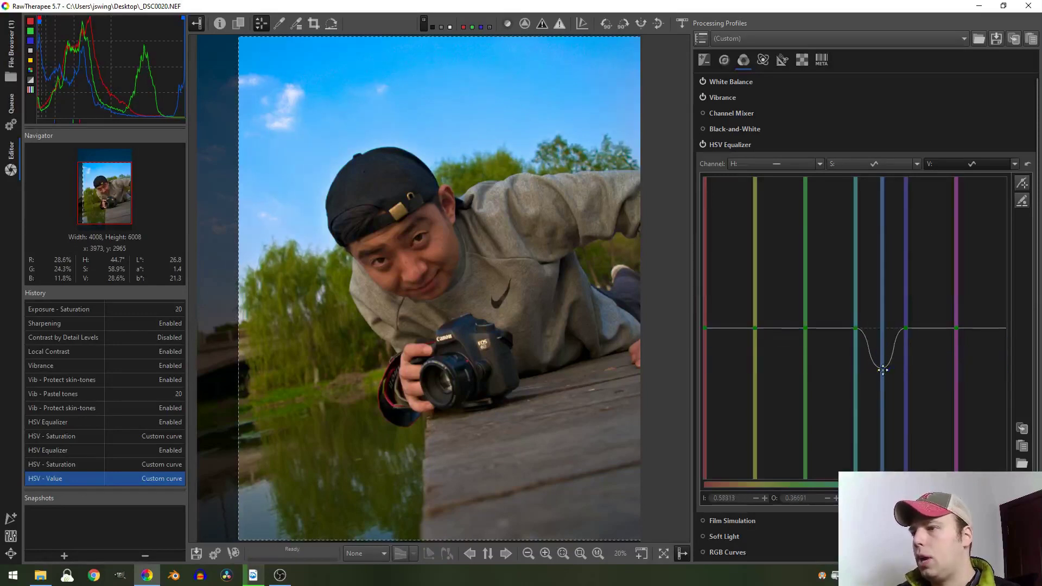
left_click(1020, 186)
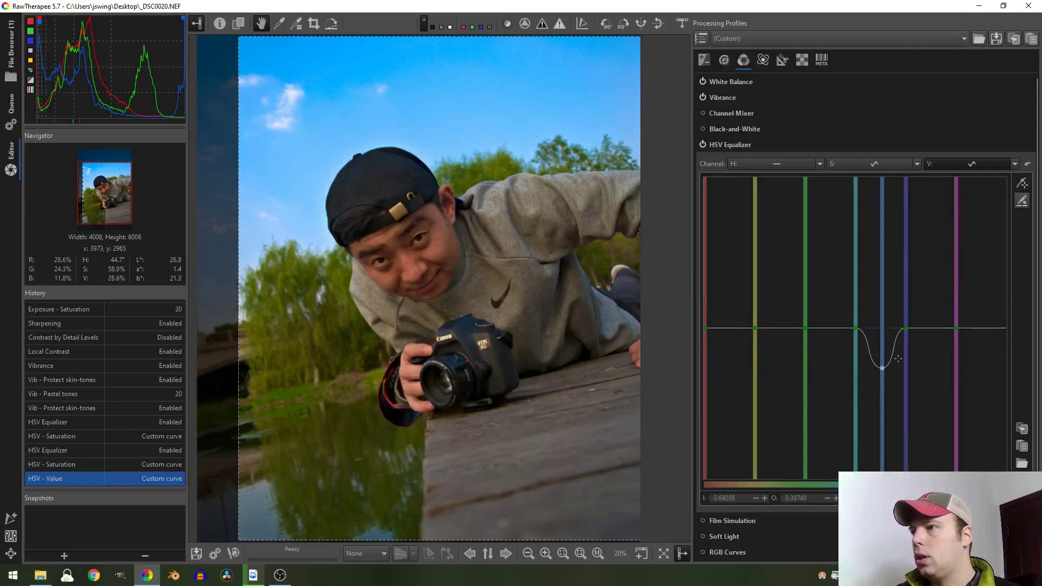
left_click_drag(881, 368, 886, 374)
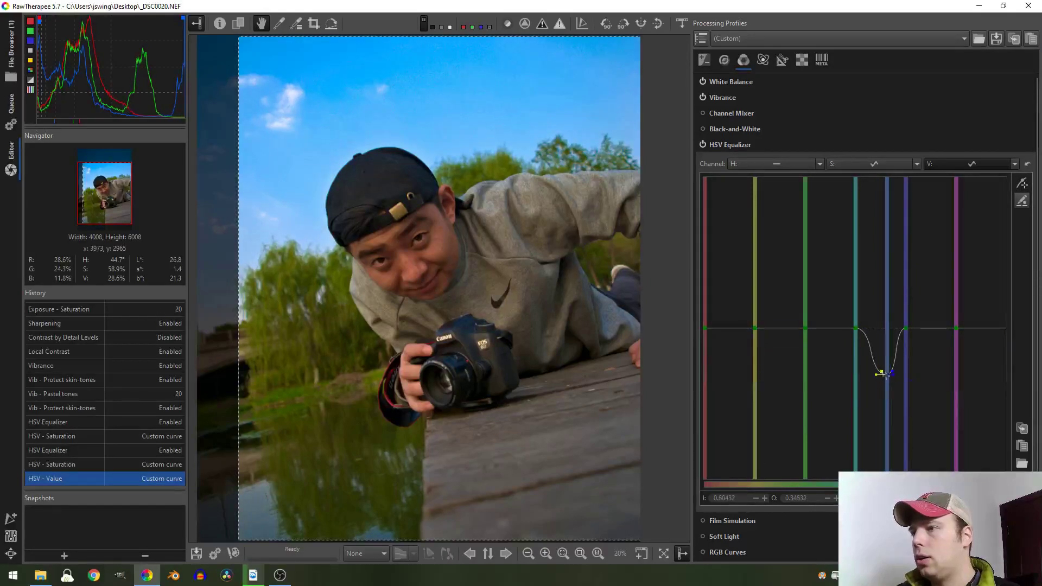
left_click_drag(886, 375, 896, 405)
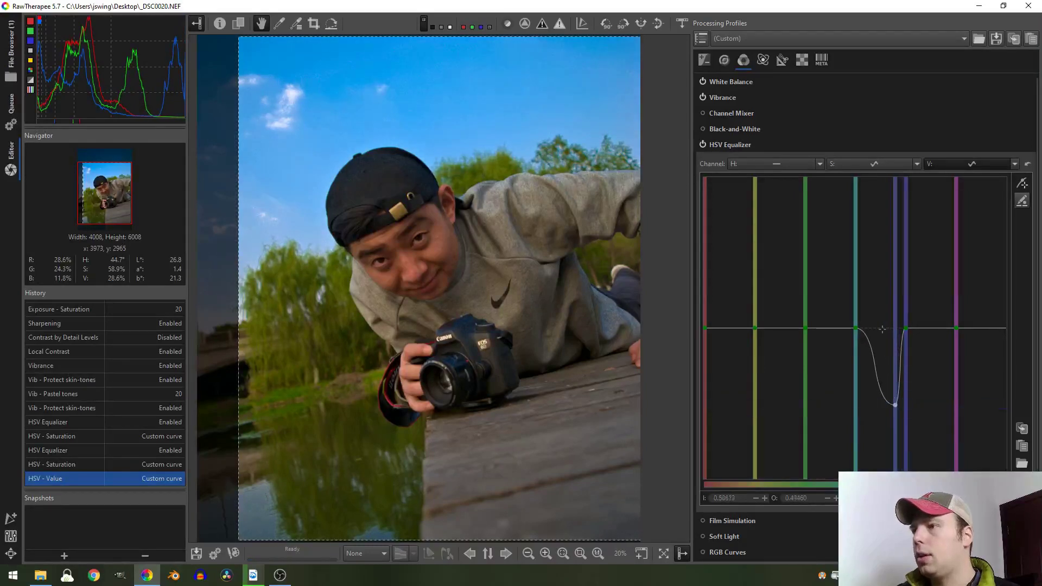
left_click_drag(891, 328, 897, 365)
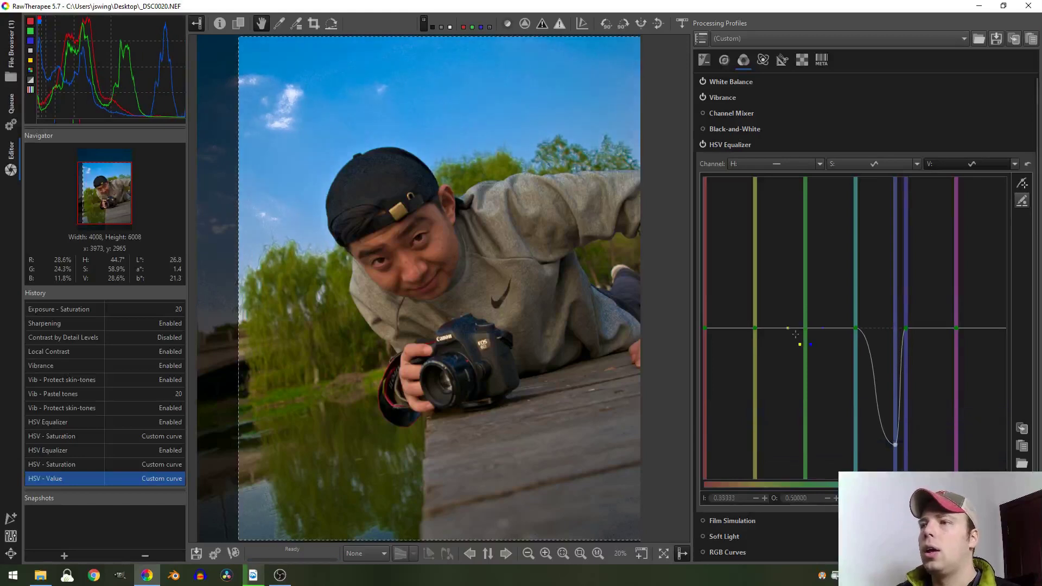
left_click(1020, 183)
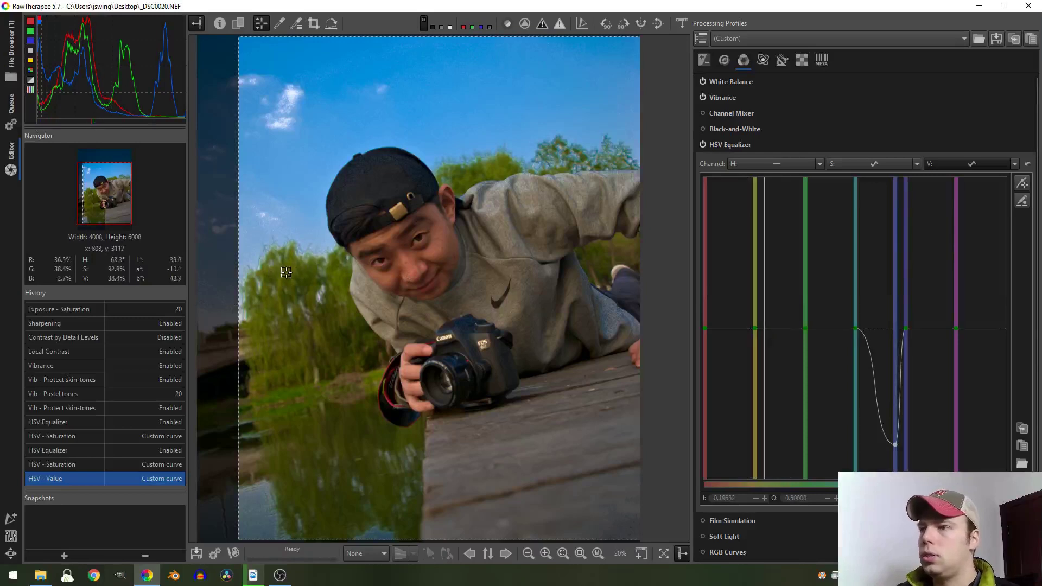
Lower the value curve at the yellow-green foliage hue and raise its red end
left_click(1024, 187)
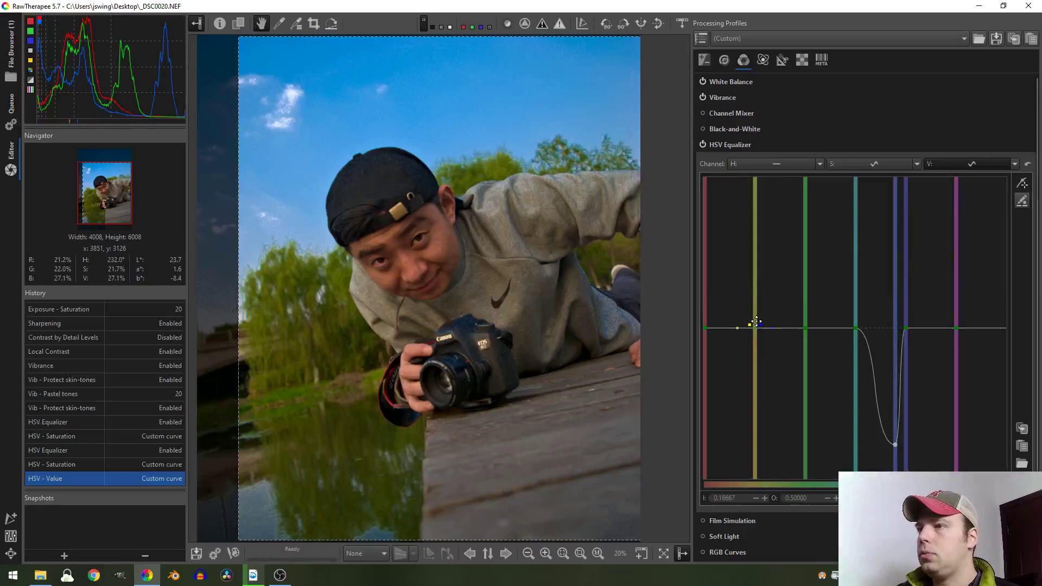
left_click_drag(756, 323, 771, 411)
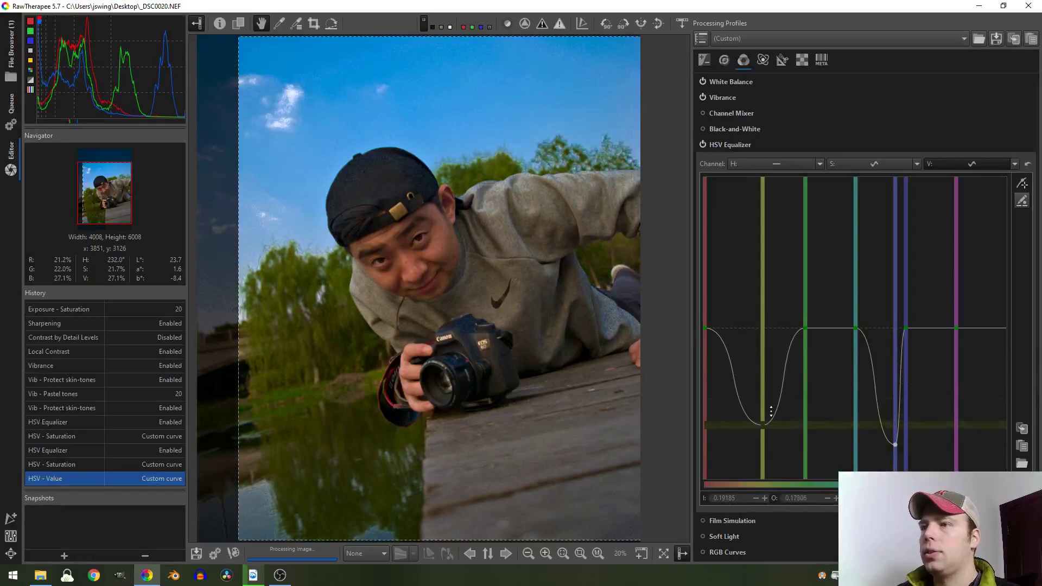
left_click(1022, 183)
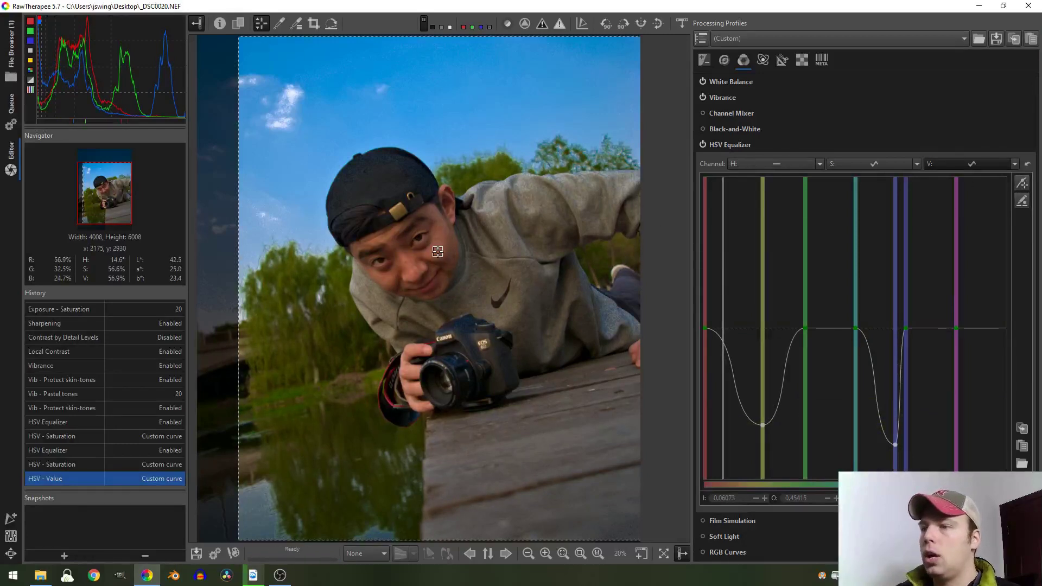
left_click(1023, 183)
mouse_move(711, 291)
left_mouse_down()
mouse_move(724, 292)
mouse_move(737, 203)
left_mouse_up()
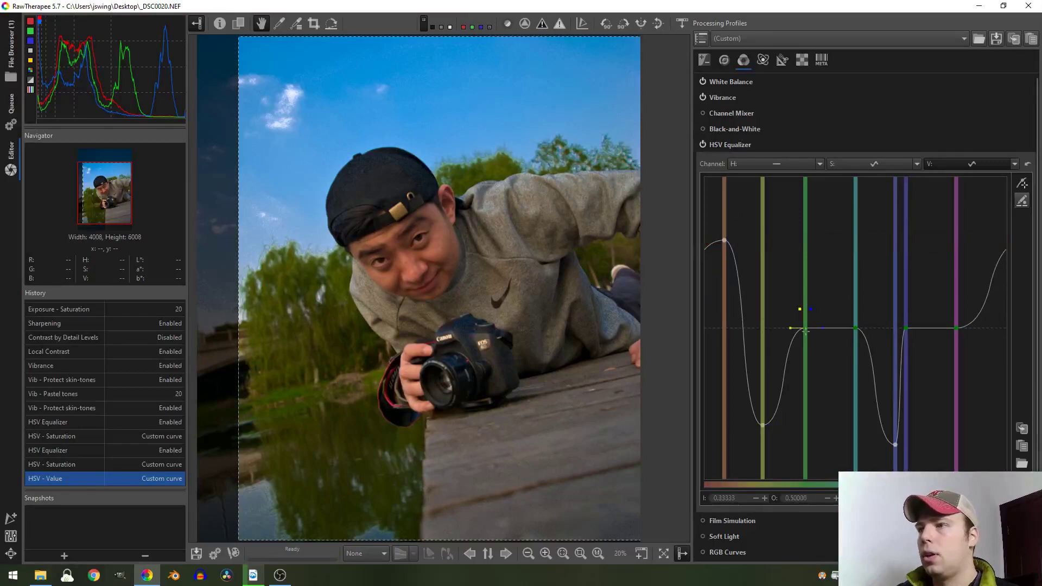
Remove the green-hue point from the value curve and steepen its climb into magenta
left_click_drag(807, 329, 958, 331)
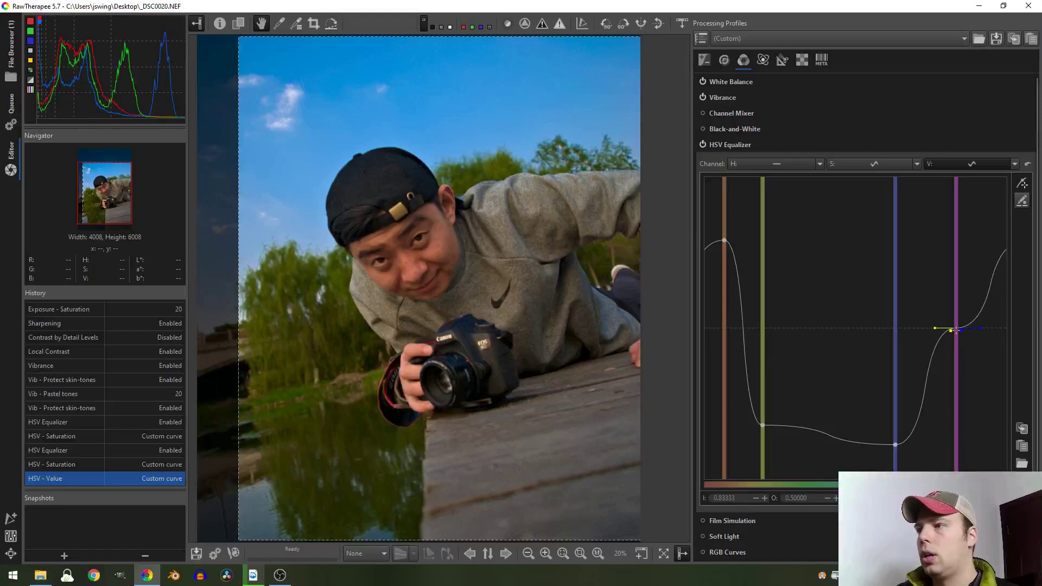
left_click_drag(951, 330, 972, 261)
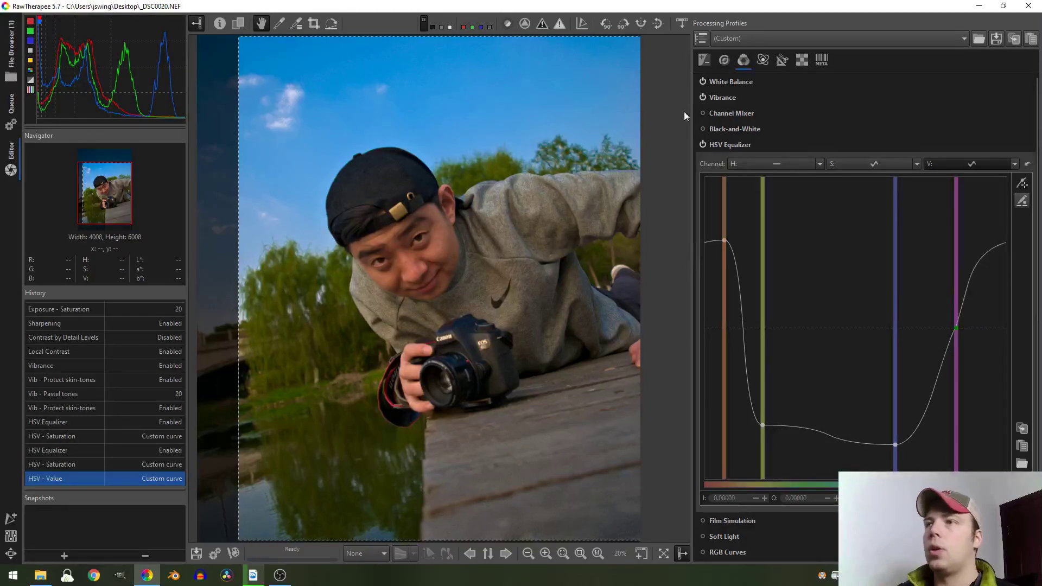
left_click(702, 144)
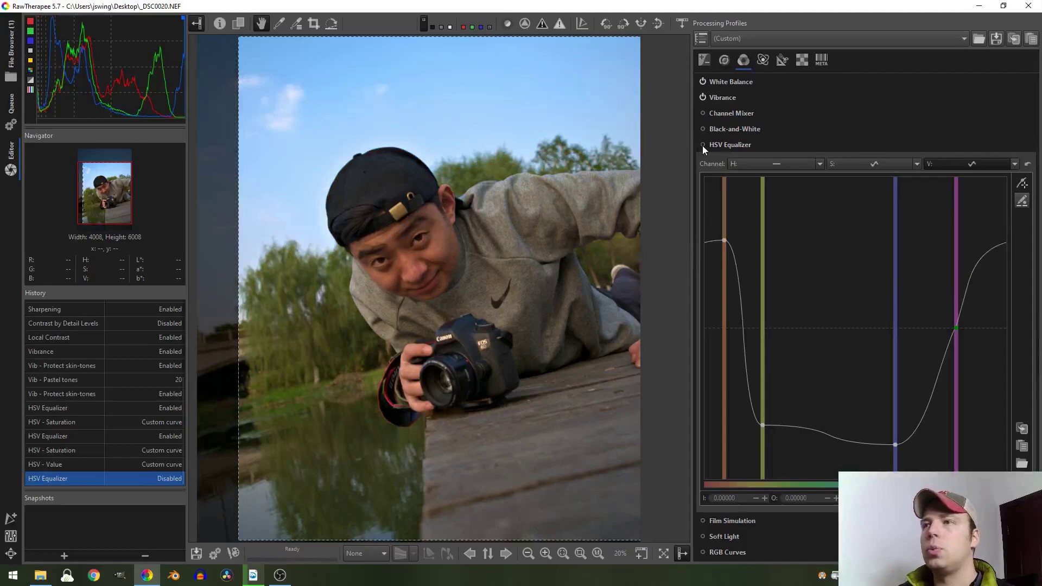
left_click(702, 145)
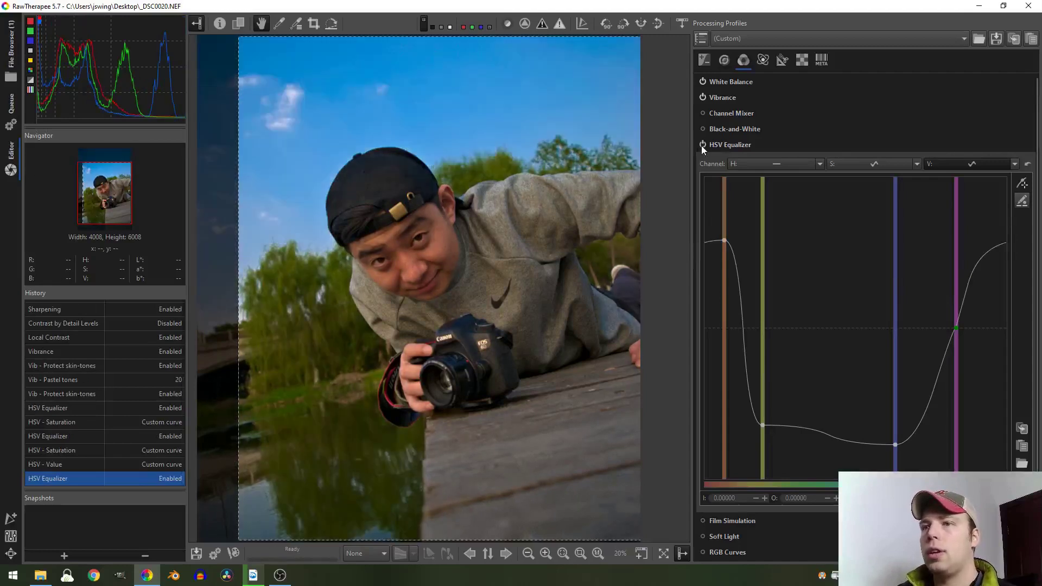
scroll(537, 408, "up", 1)
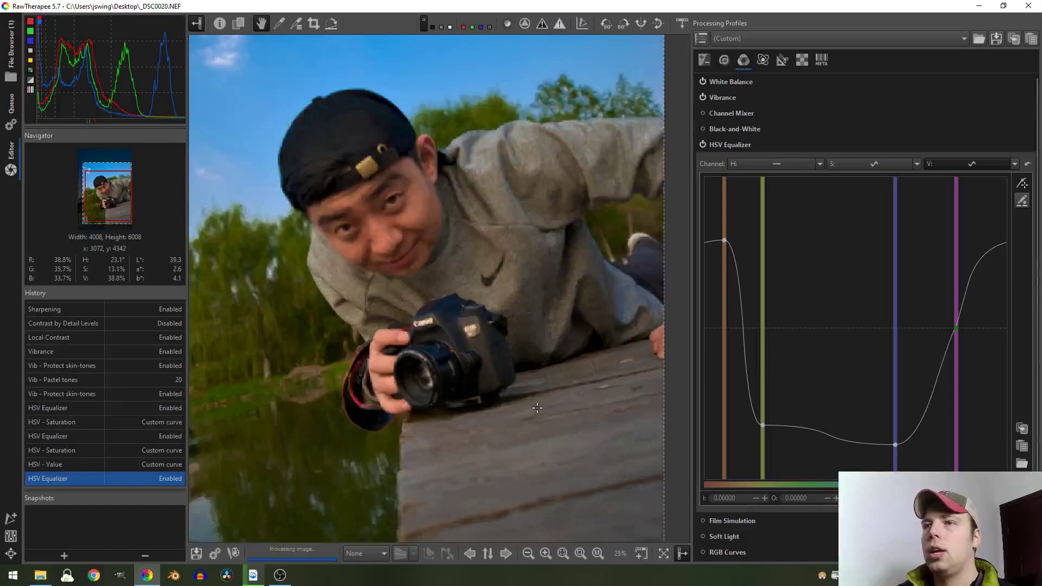
scroll(537, 409, "up", 1)
scroll(534, 408, "up", 1)
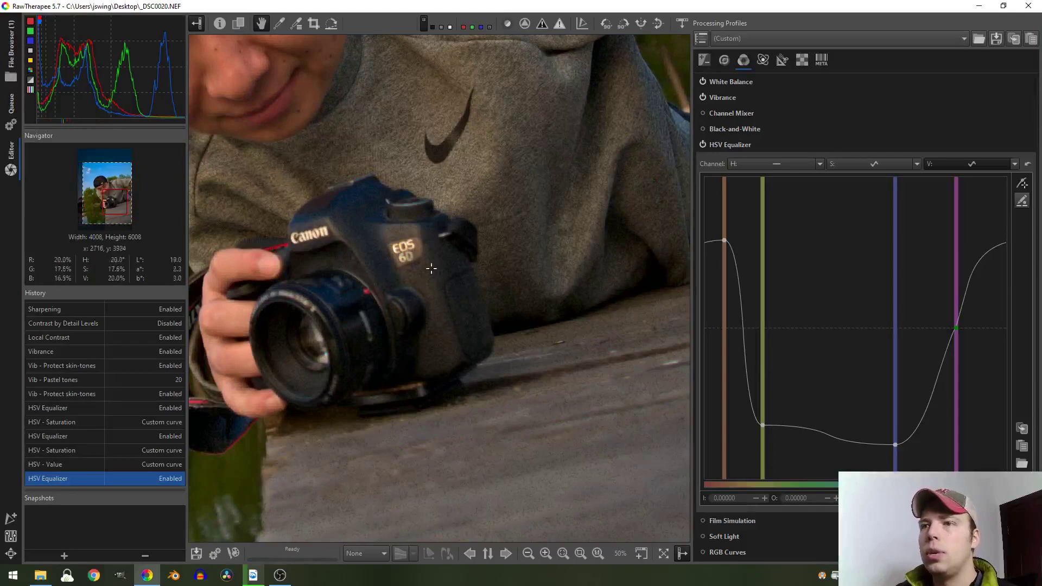
In the Exposure tab, raise the Black level from 459 to 1263
left_click(705, 59)
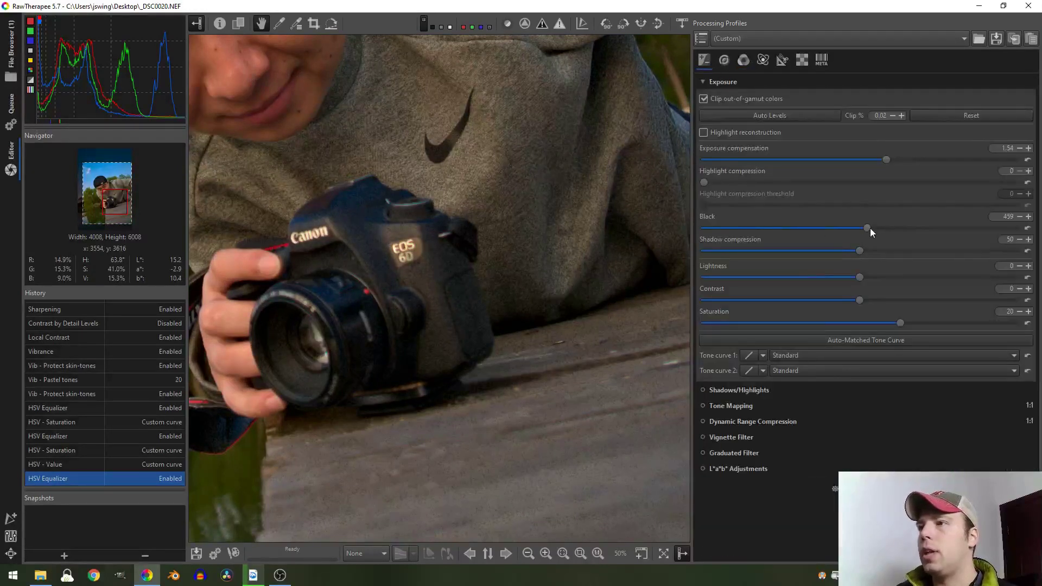
left_click_drag(868, 228, 875, 228)
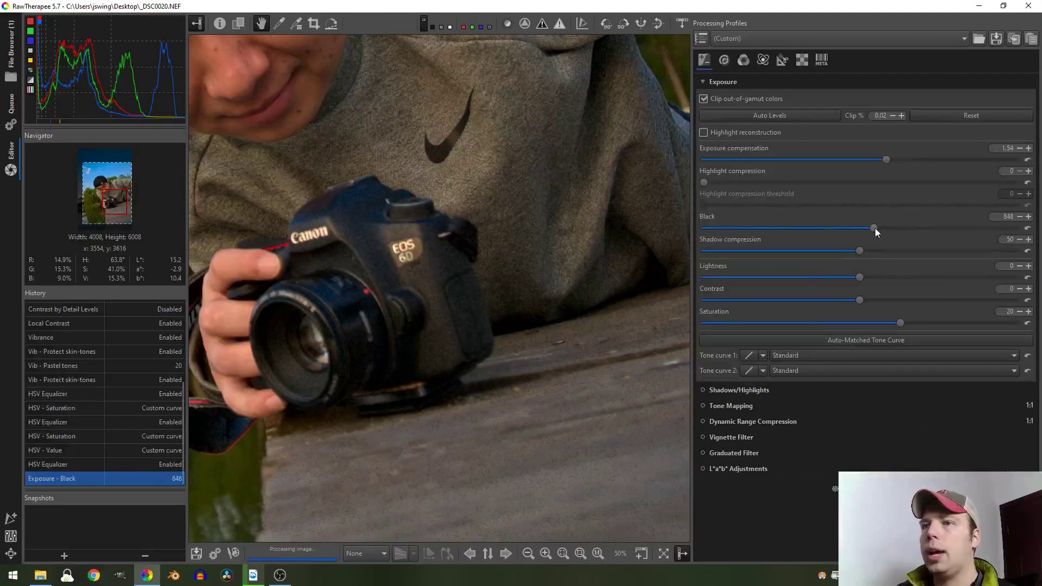
left_click(580, 554)
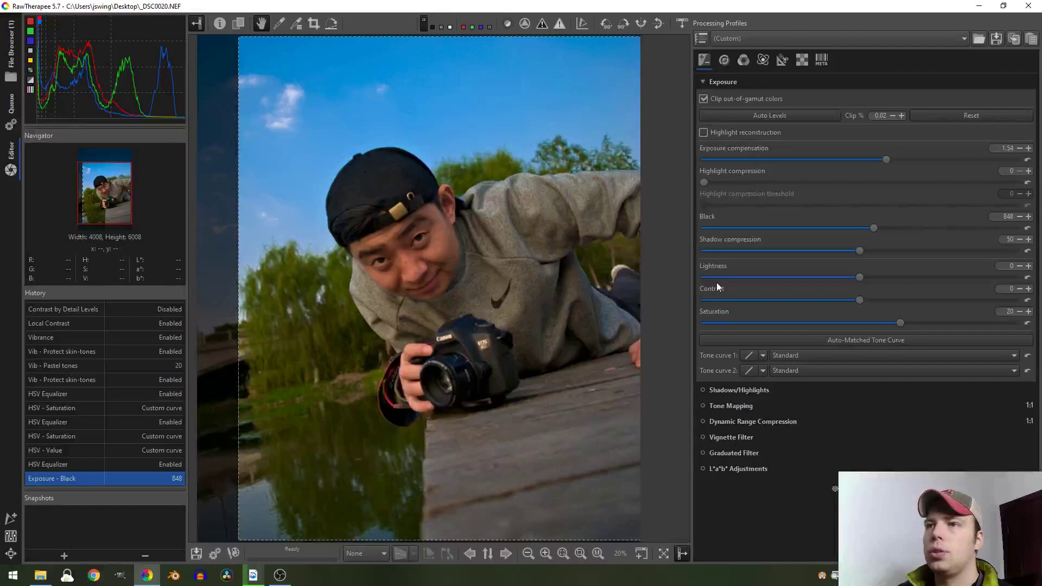
left_click_drag(874, 226, 880, 227)
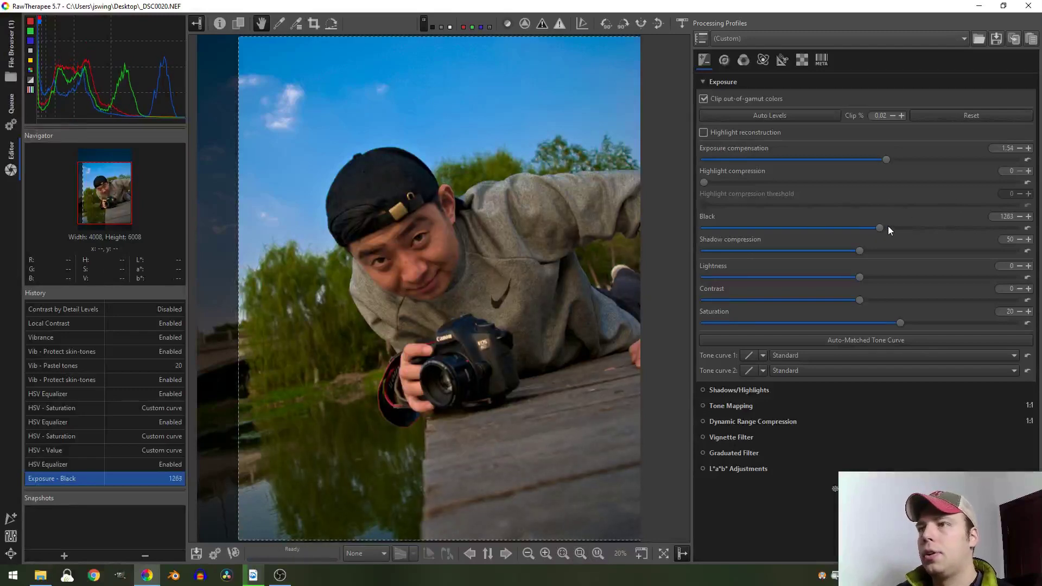